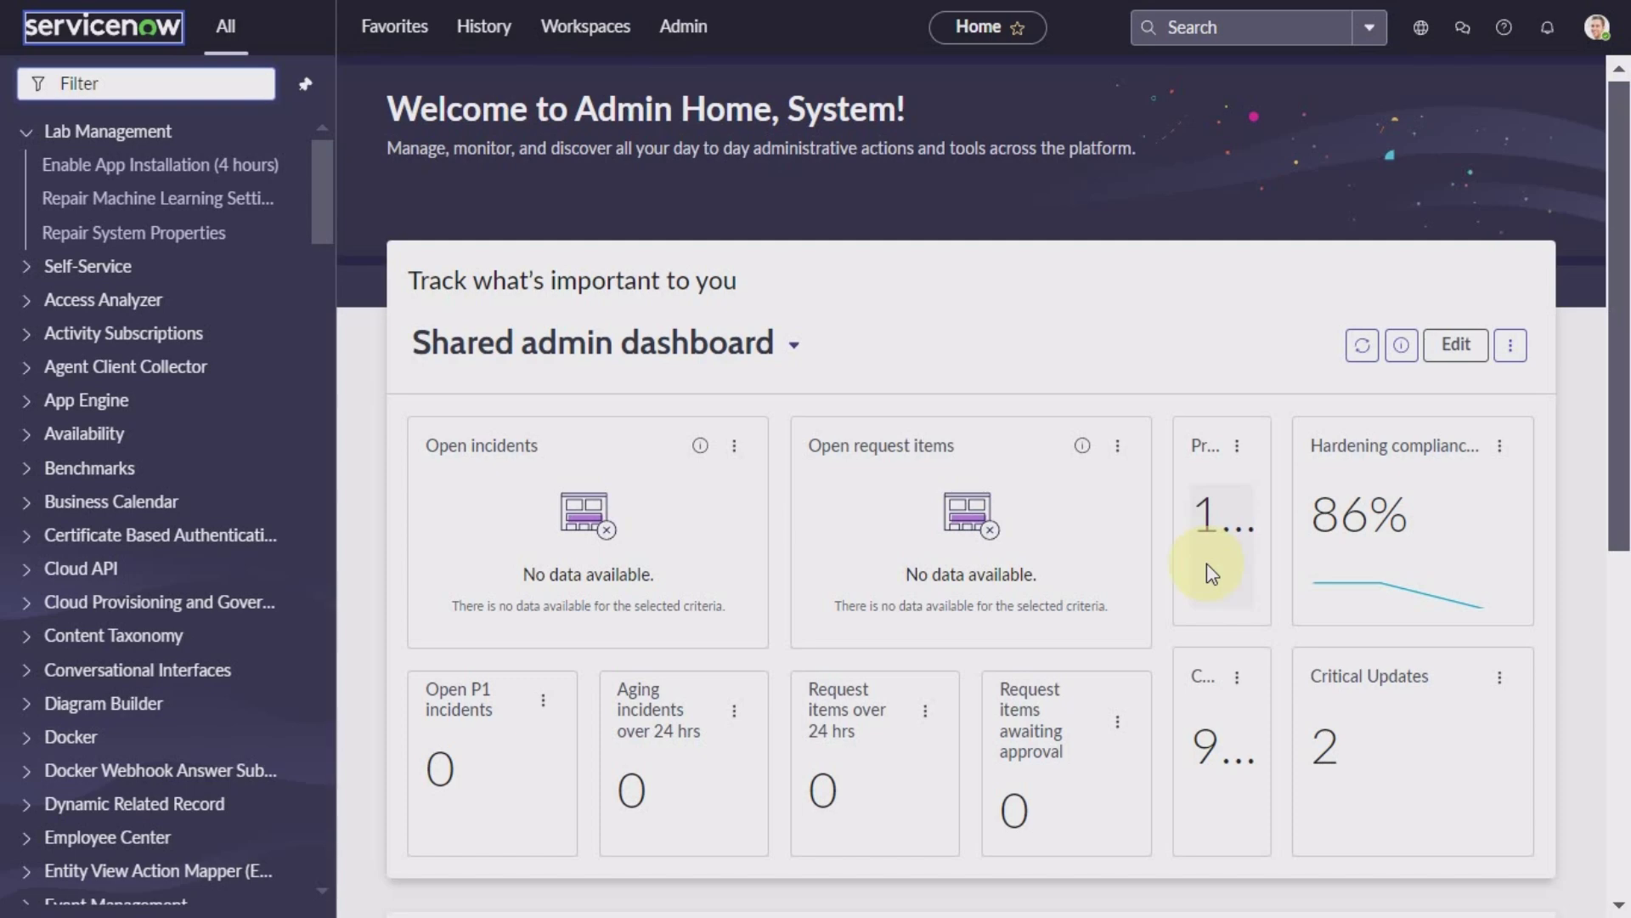
# - Filter the application navigator by 'mid server' to list the MID Server modules
pyautogui.click(193, 84)
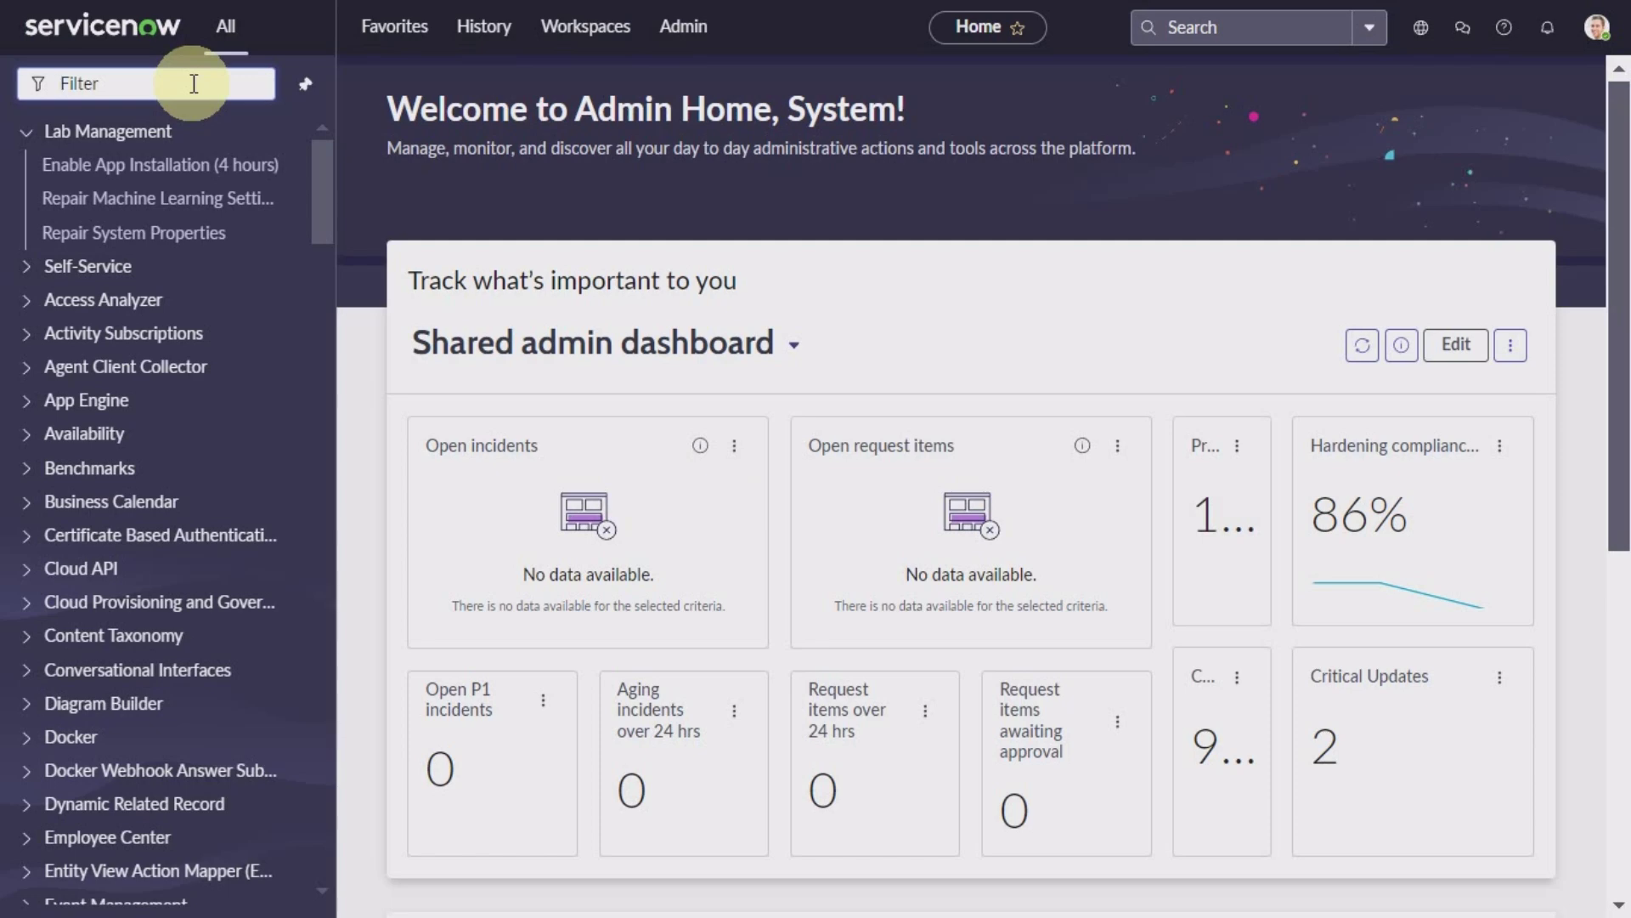
pyautogui.write('mid server')
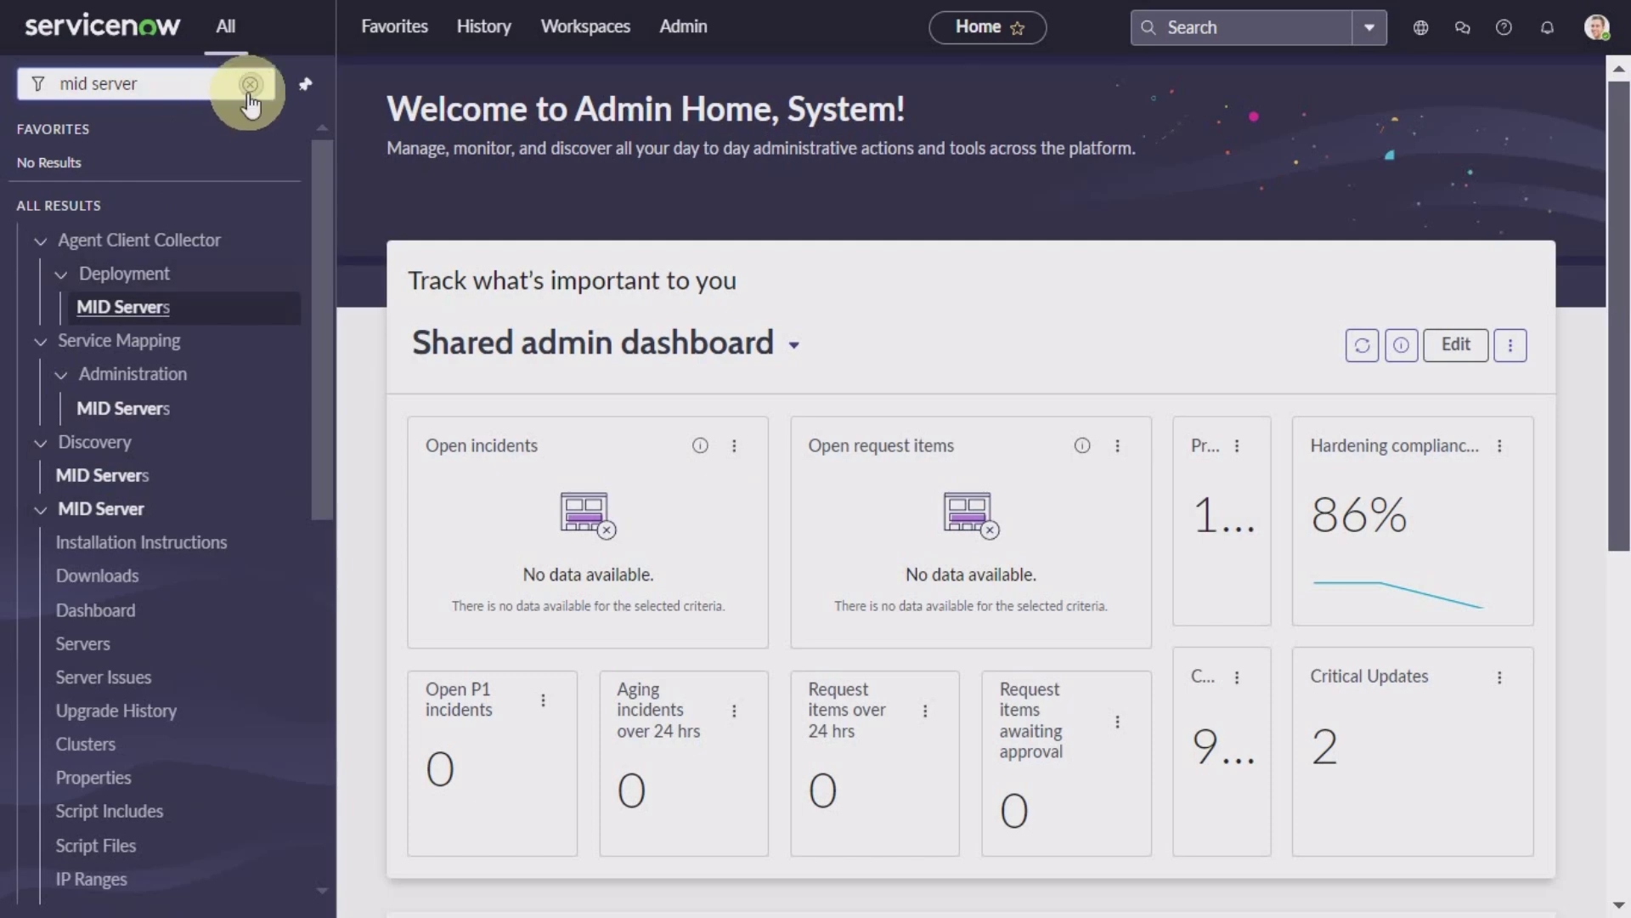
# - Open the Users list by entering sys_user.list in the navigator filter
pyautogui.click(249, 84)
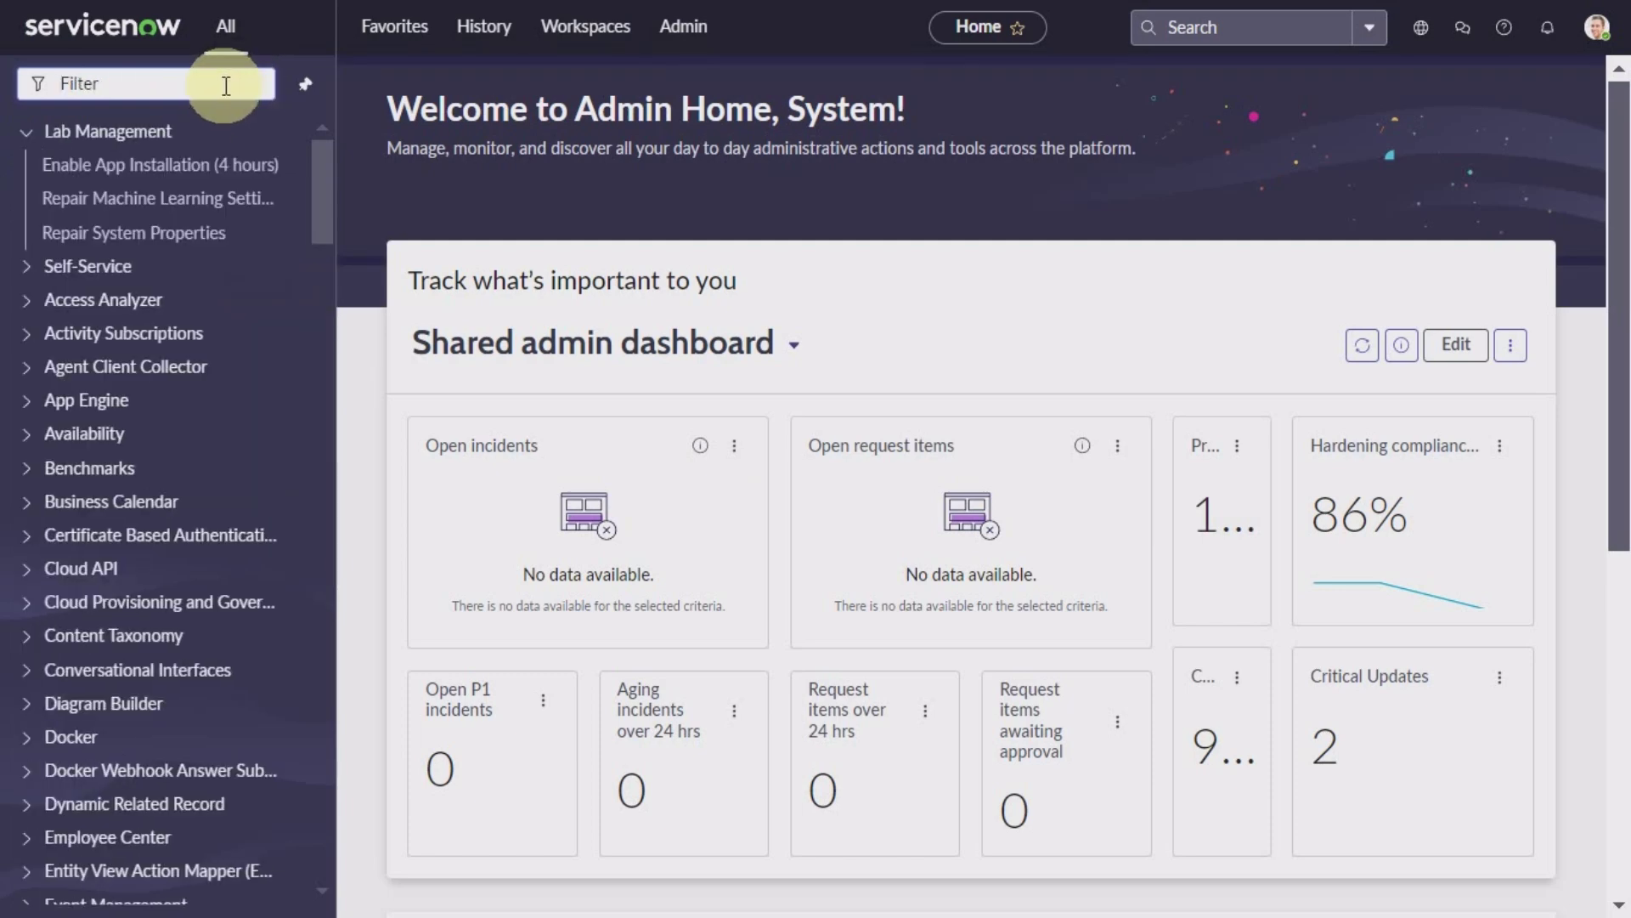
pyautogui.write('sys')
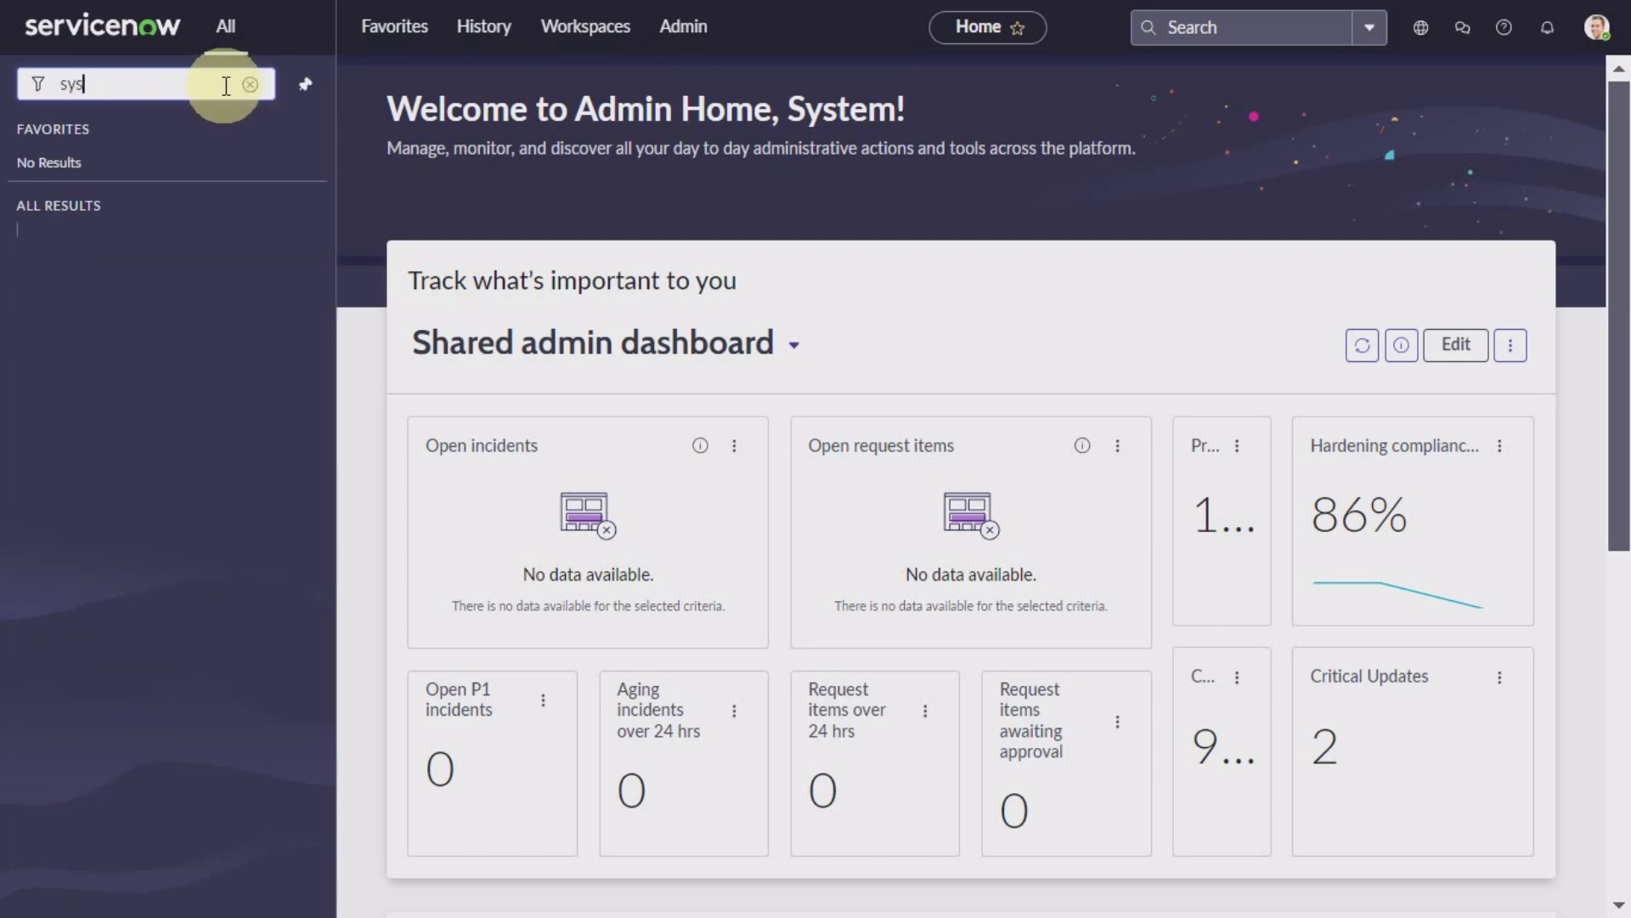
pyautogui.write('_user.list')
pyautogui.press('Return')
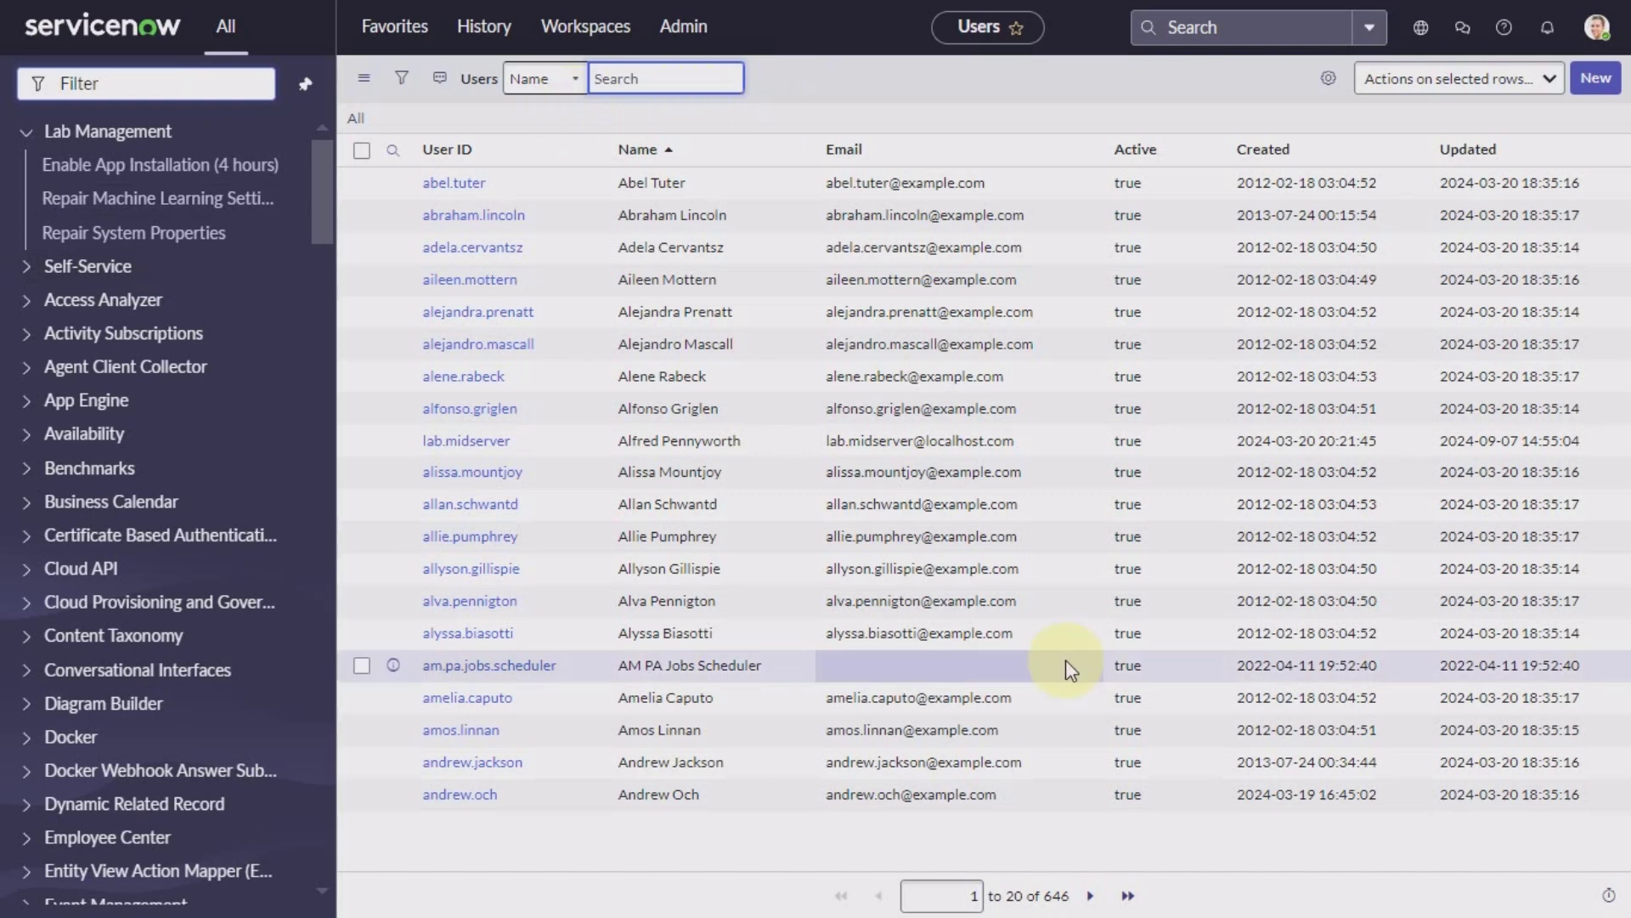
# - Create a user with User ID 'mid server user', first name 'mid', last name 'server user', and save it
pyautogui.click(1596, 80)
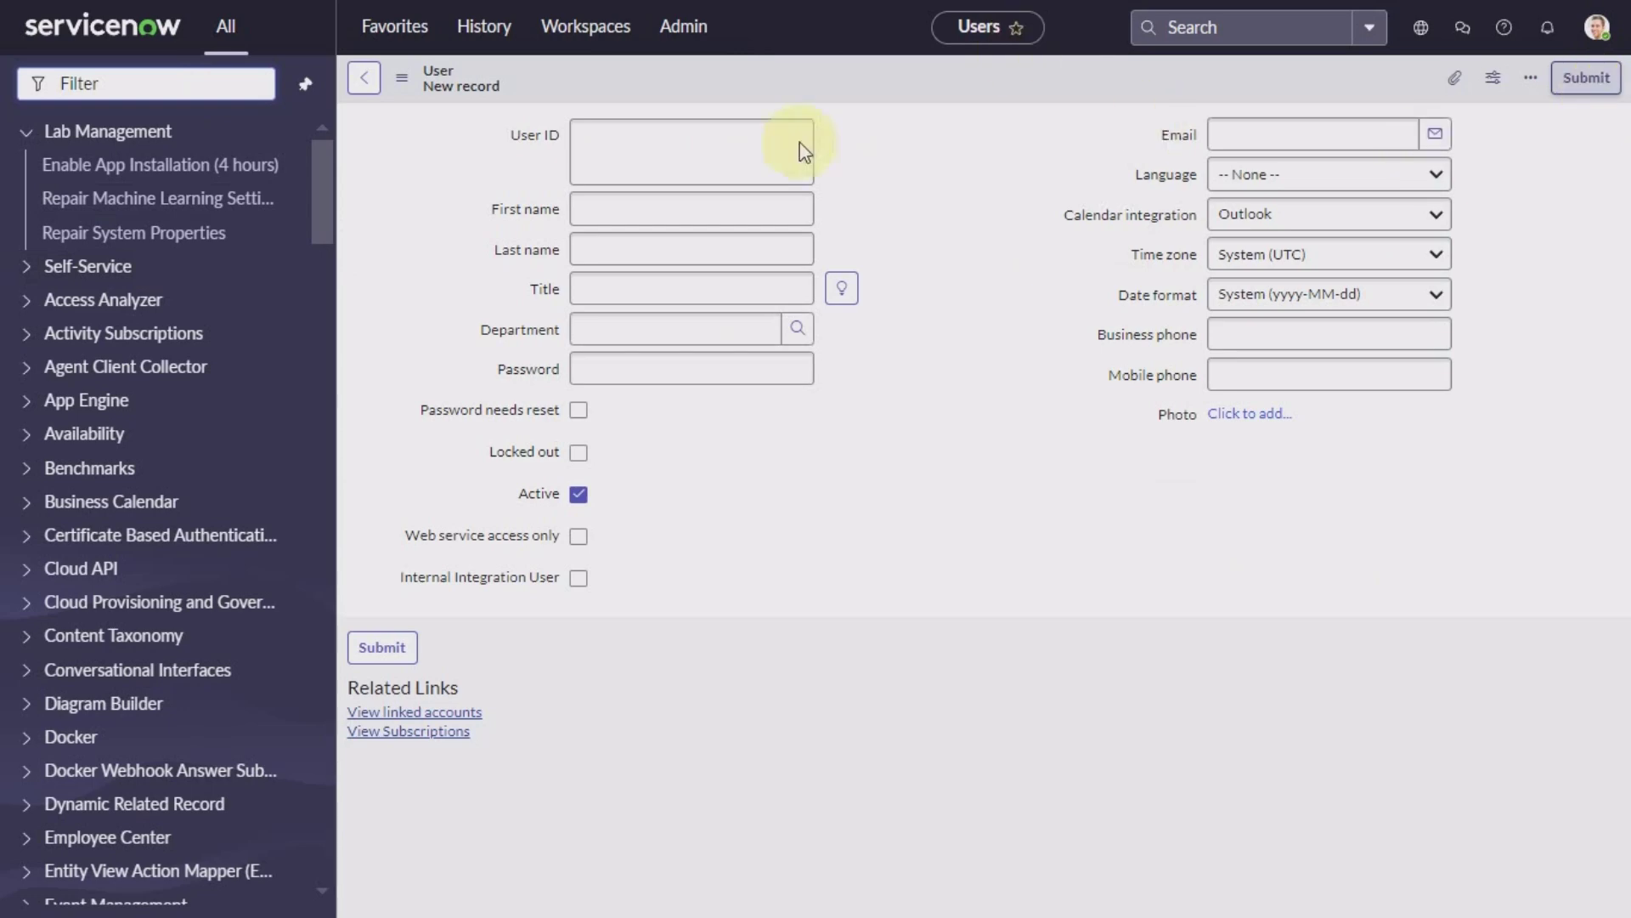
pyautogui.click(754, 154)
pyautogui.write('mid ser')
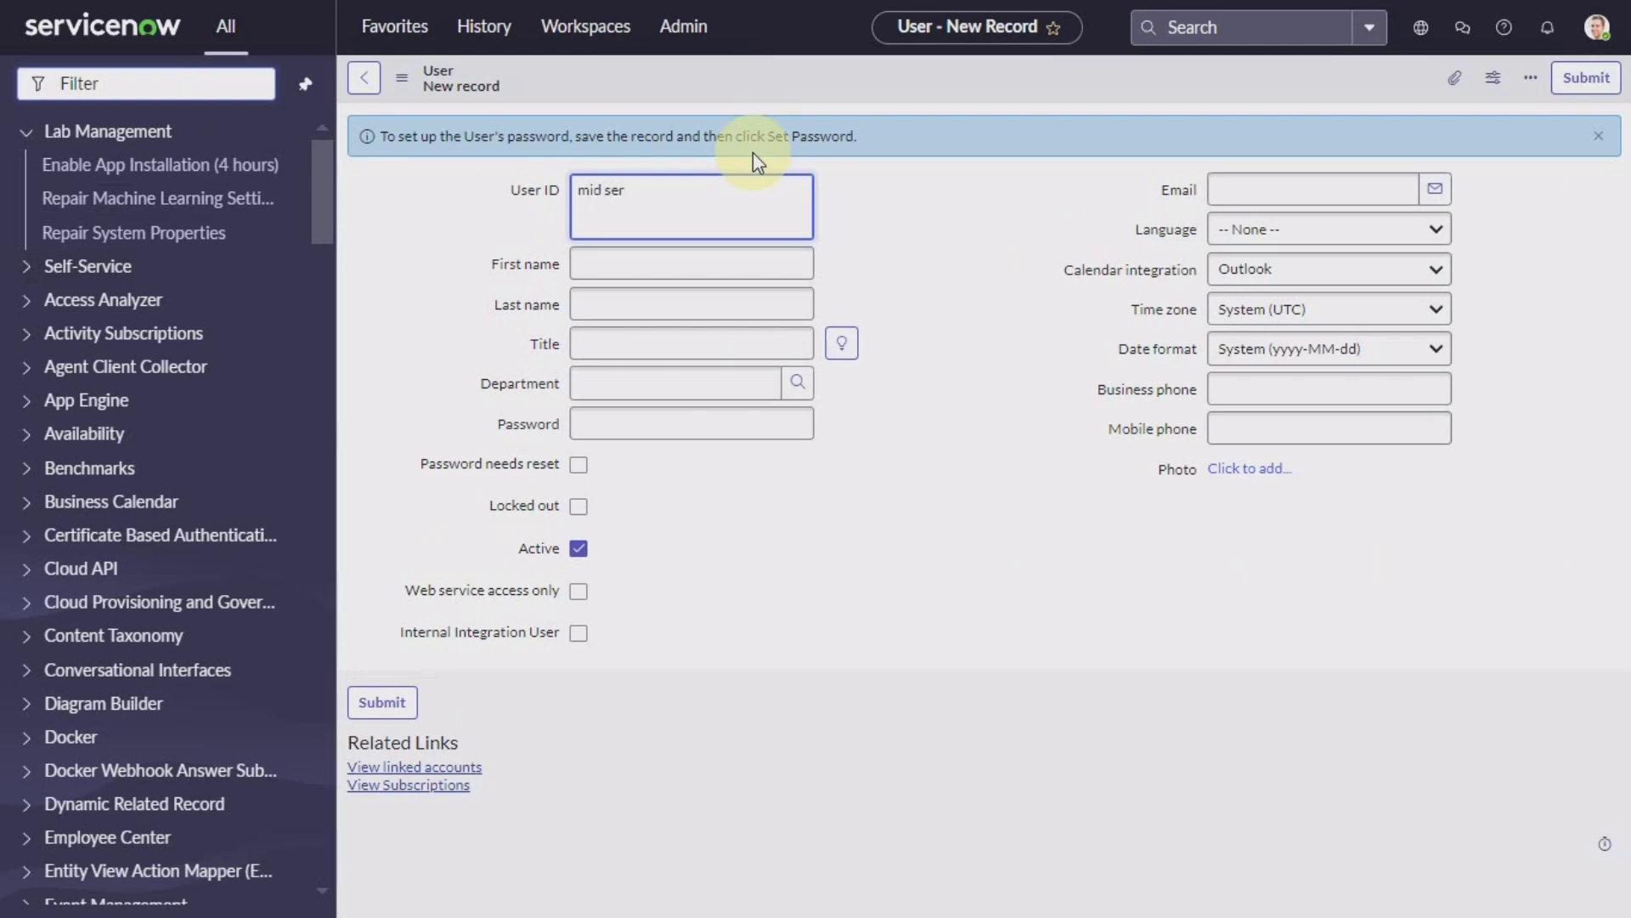
pyautogui.write('ver user')
pyautogui.click(736, 264)
pyautogui.write('mid')
pyautogui.press('Tab')
pyautogui.write('server user')
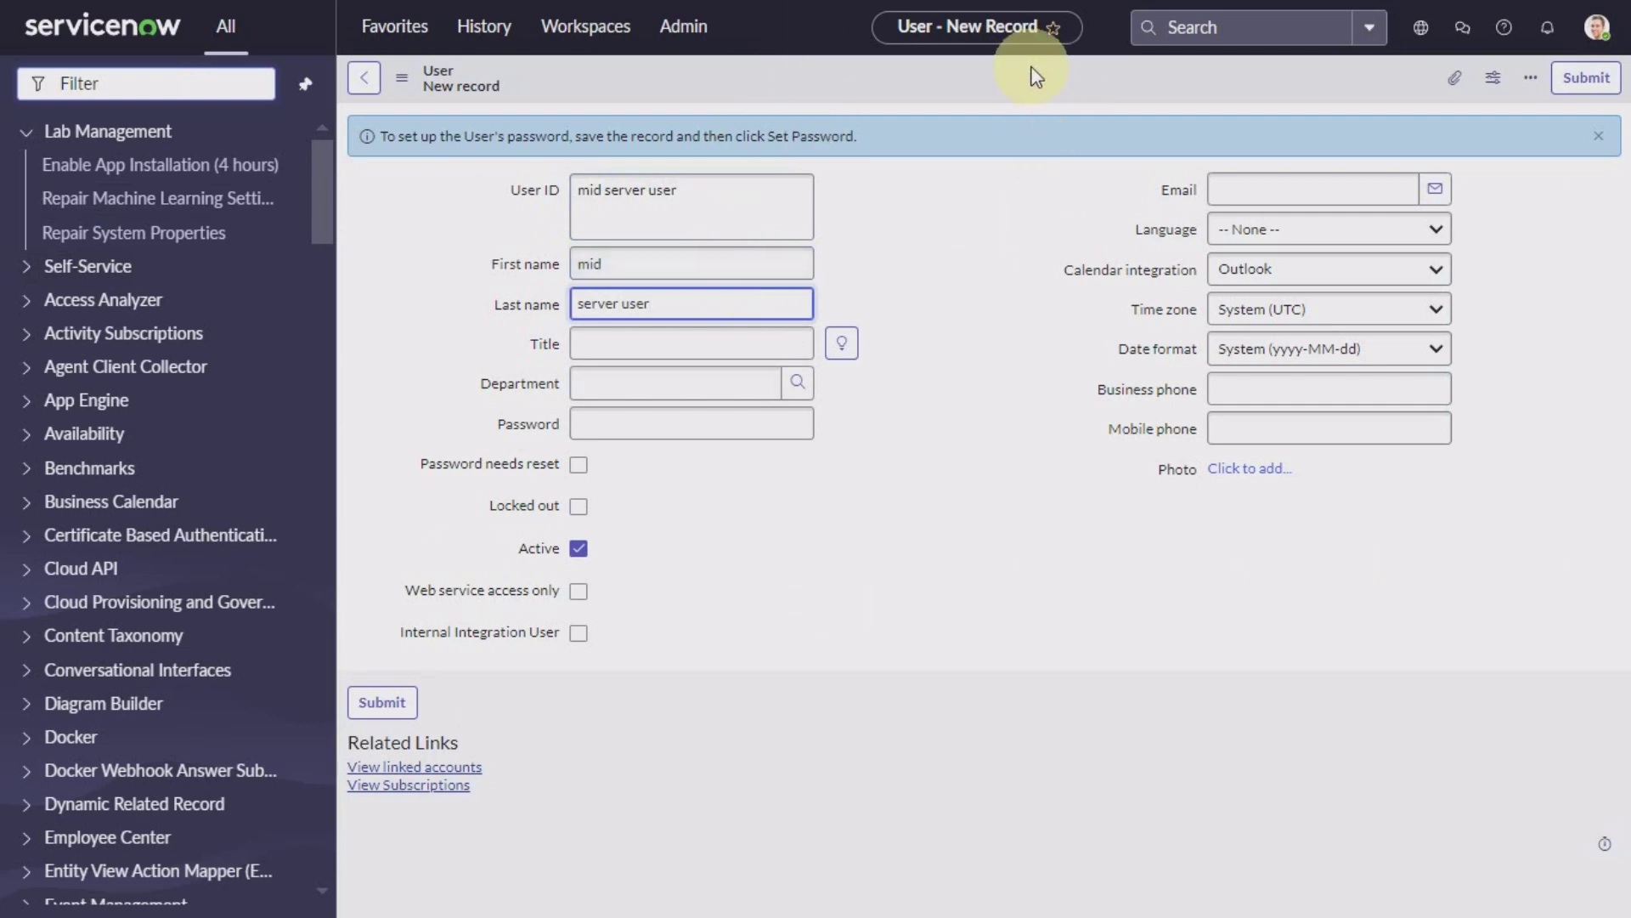
pyautogui.rightClick(1027, 86)
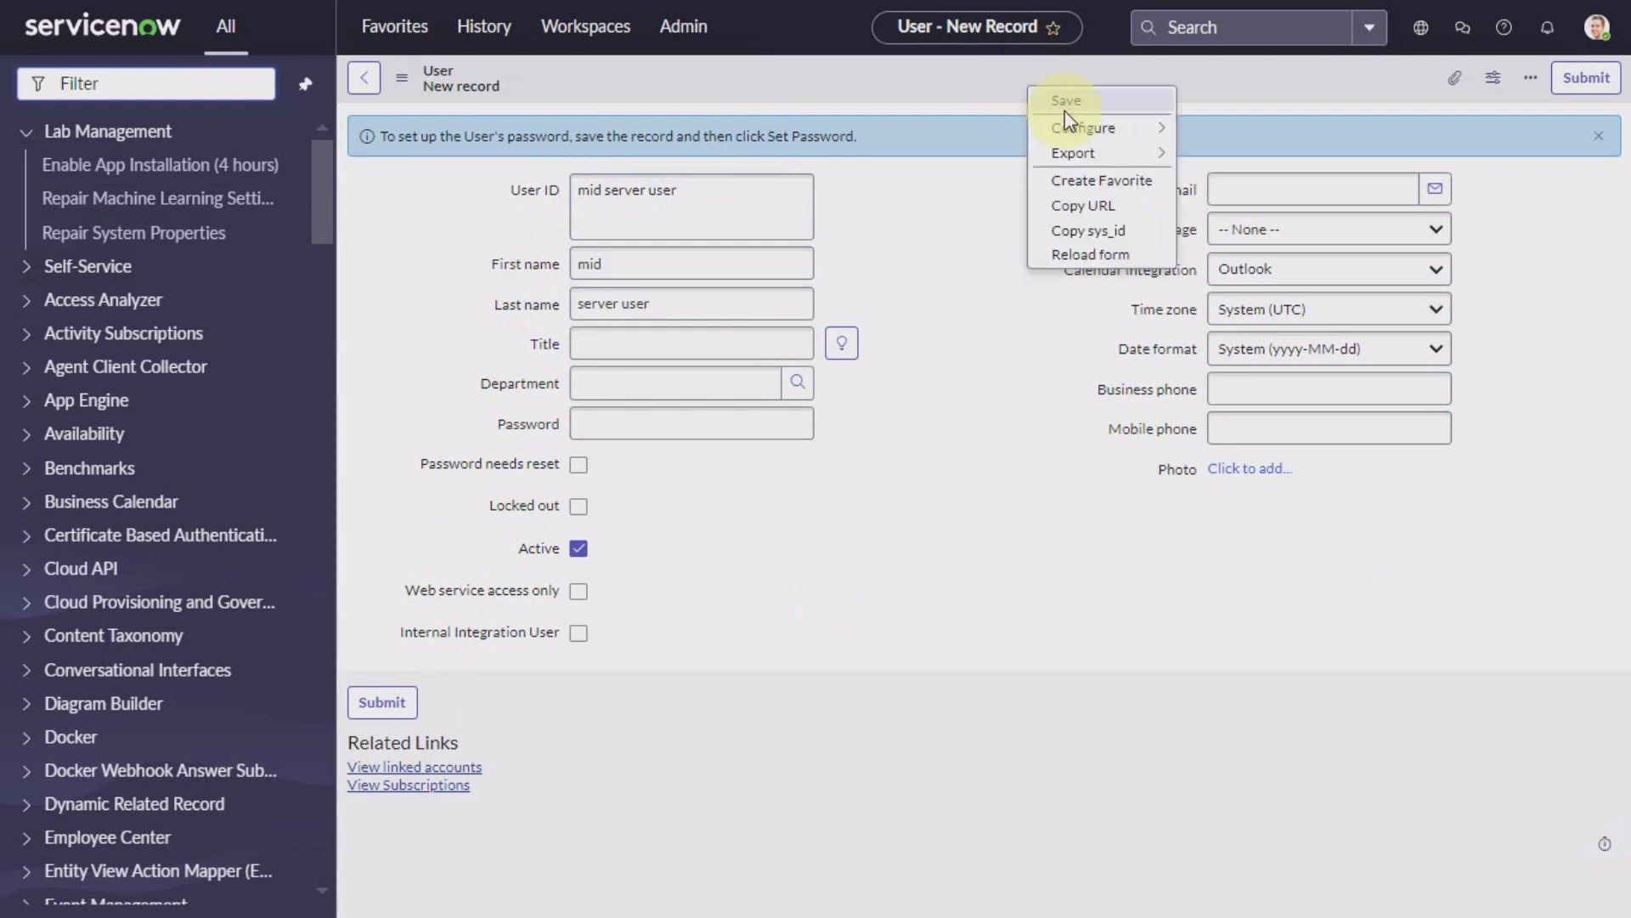
pyautogui.click(1064, 102)
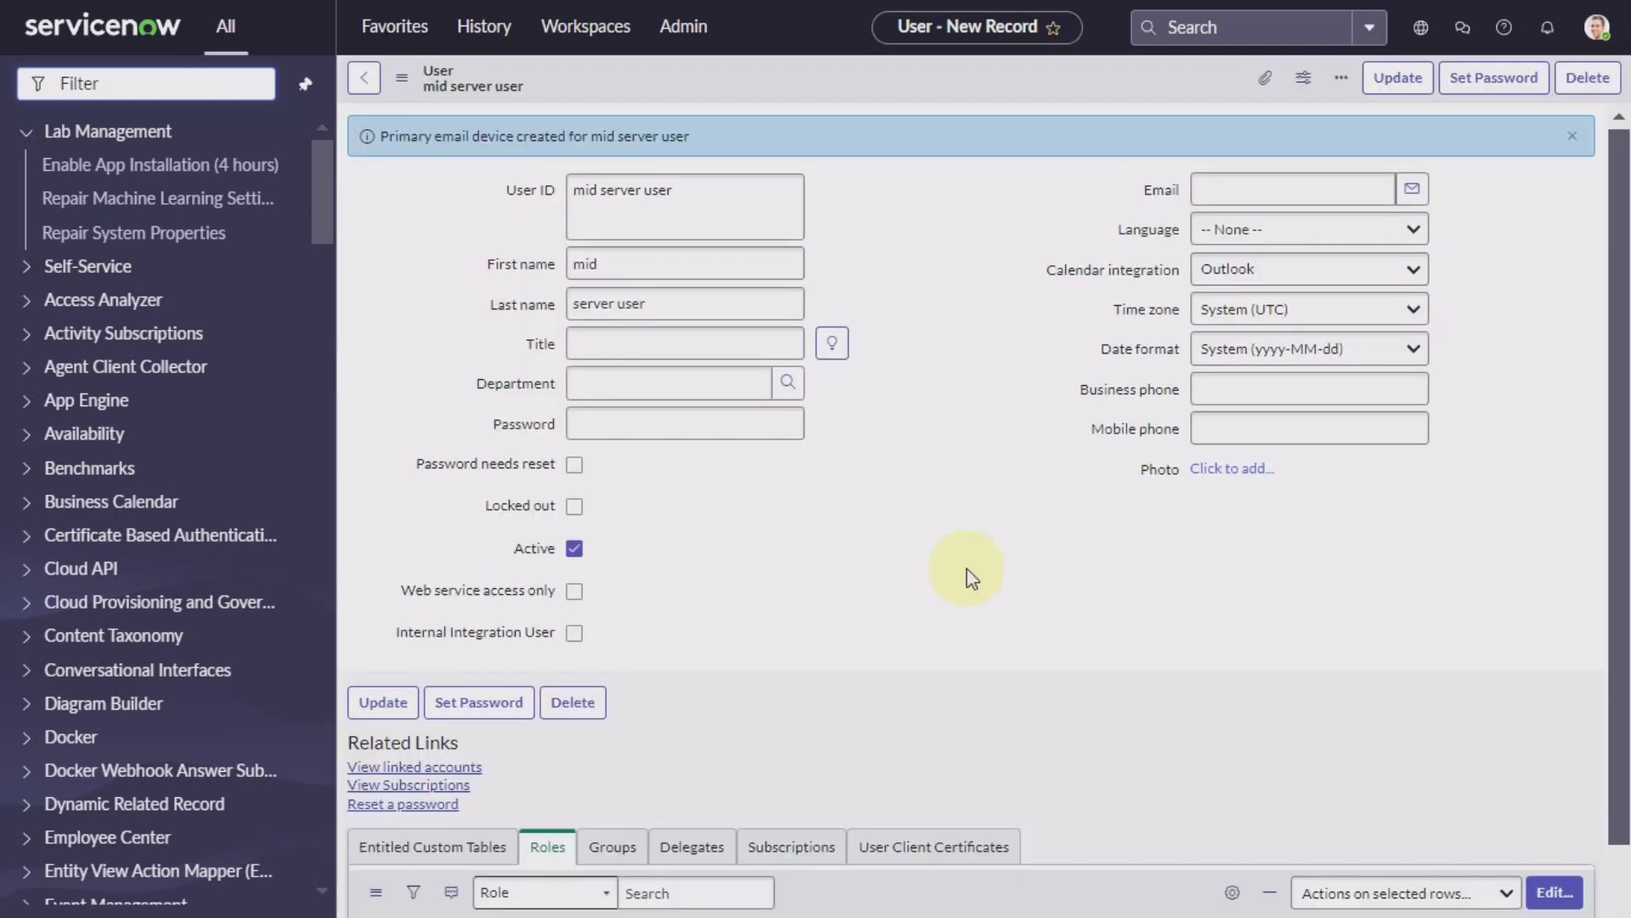
pyautogui.scroll(-2, 971, 578)
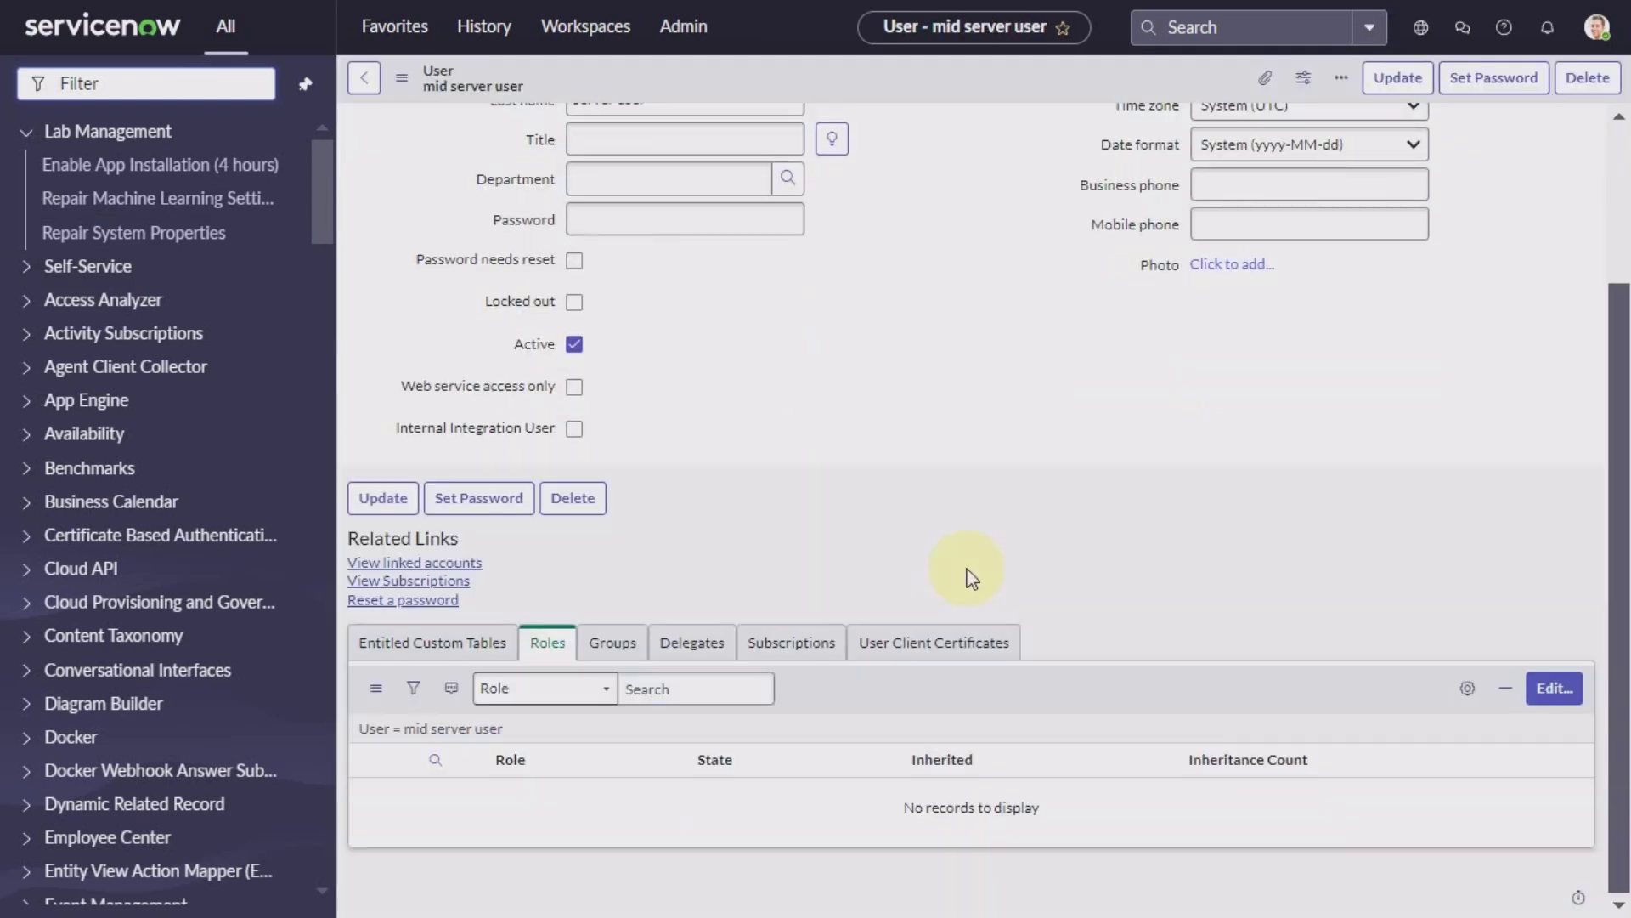
# - Add the mid_server role to the user's Roles list, found by searching 'mid', and save
pyautogui.click(1545, 693)
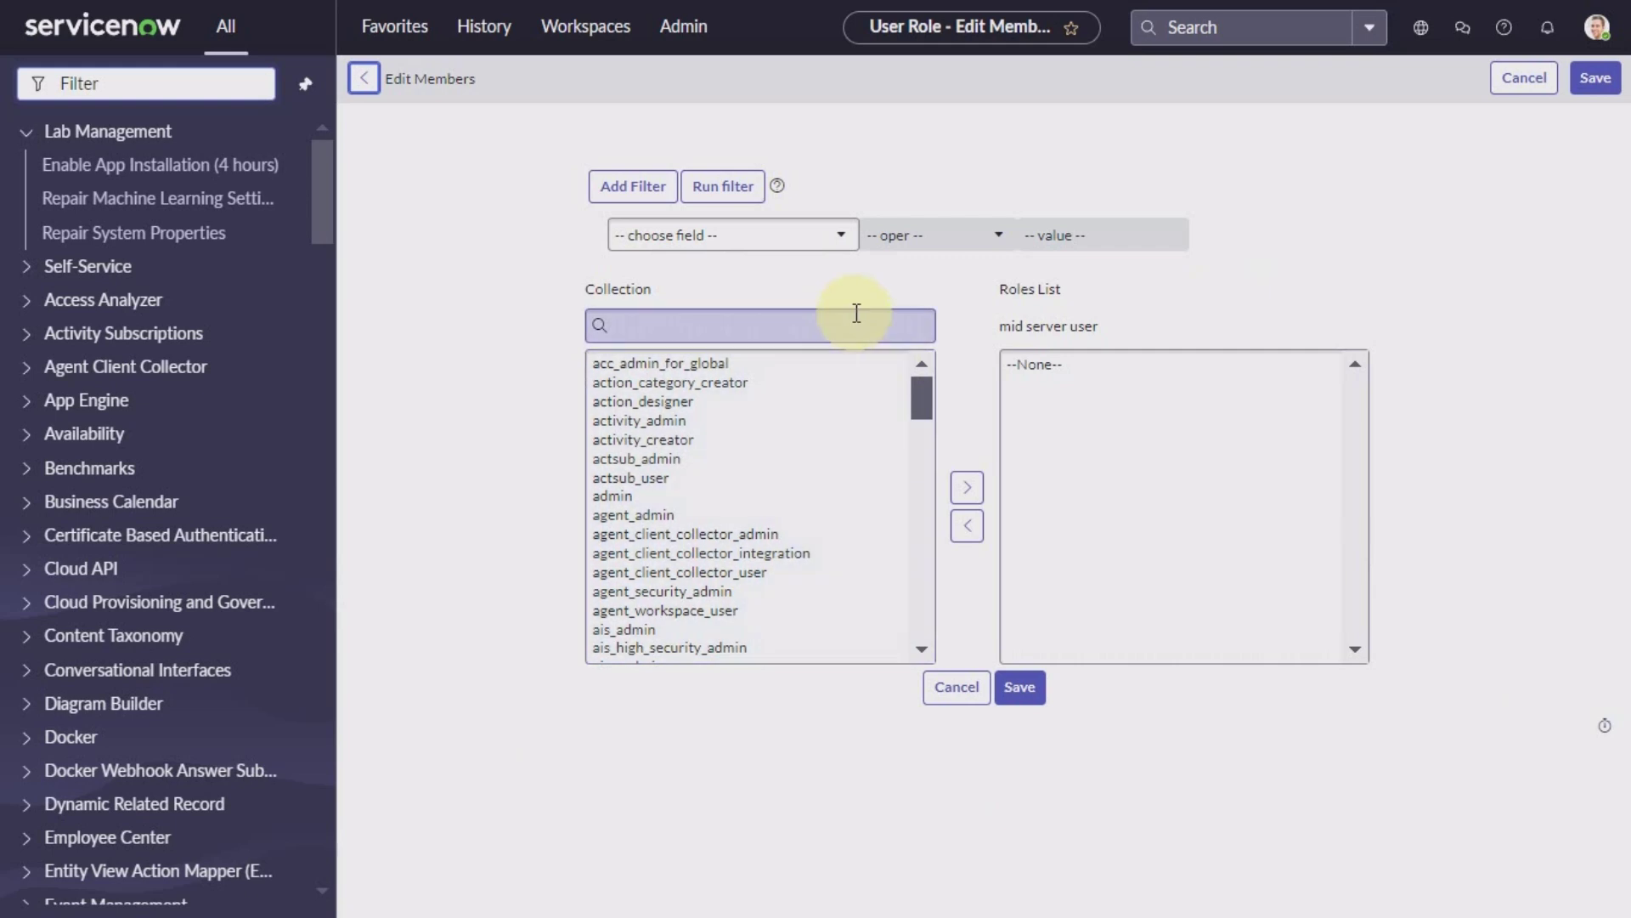
pyautogui.click(823, 328)
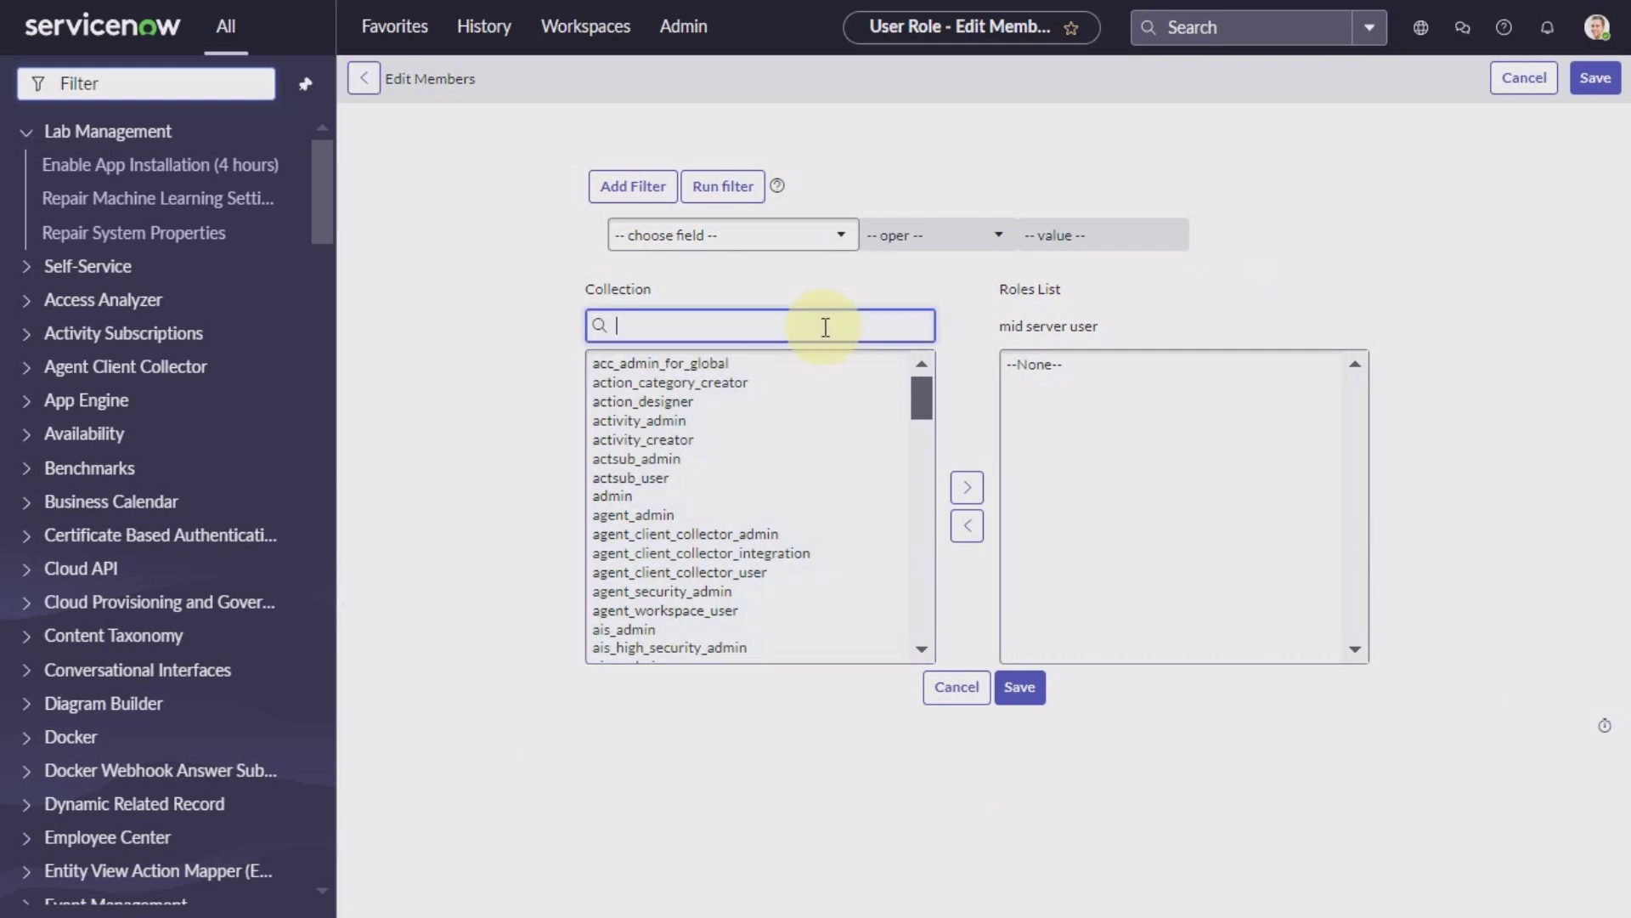
pyautogui.write('mid serv')
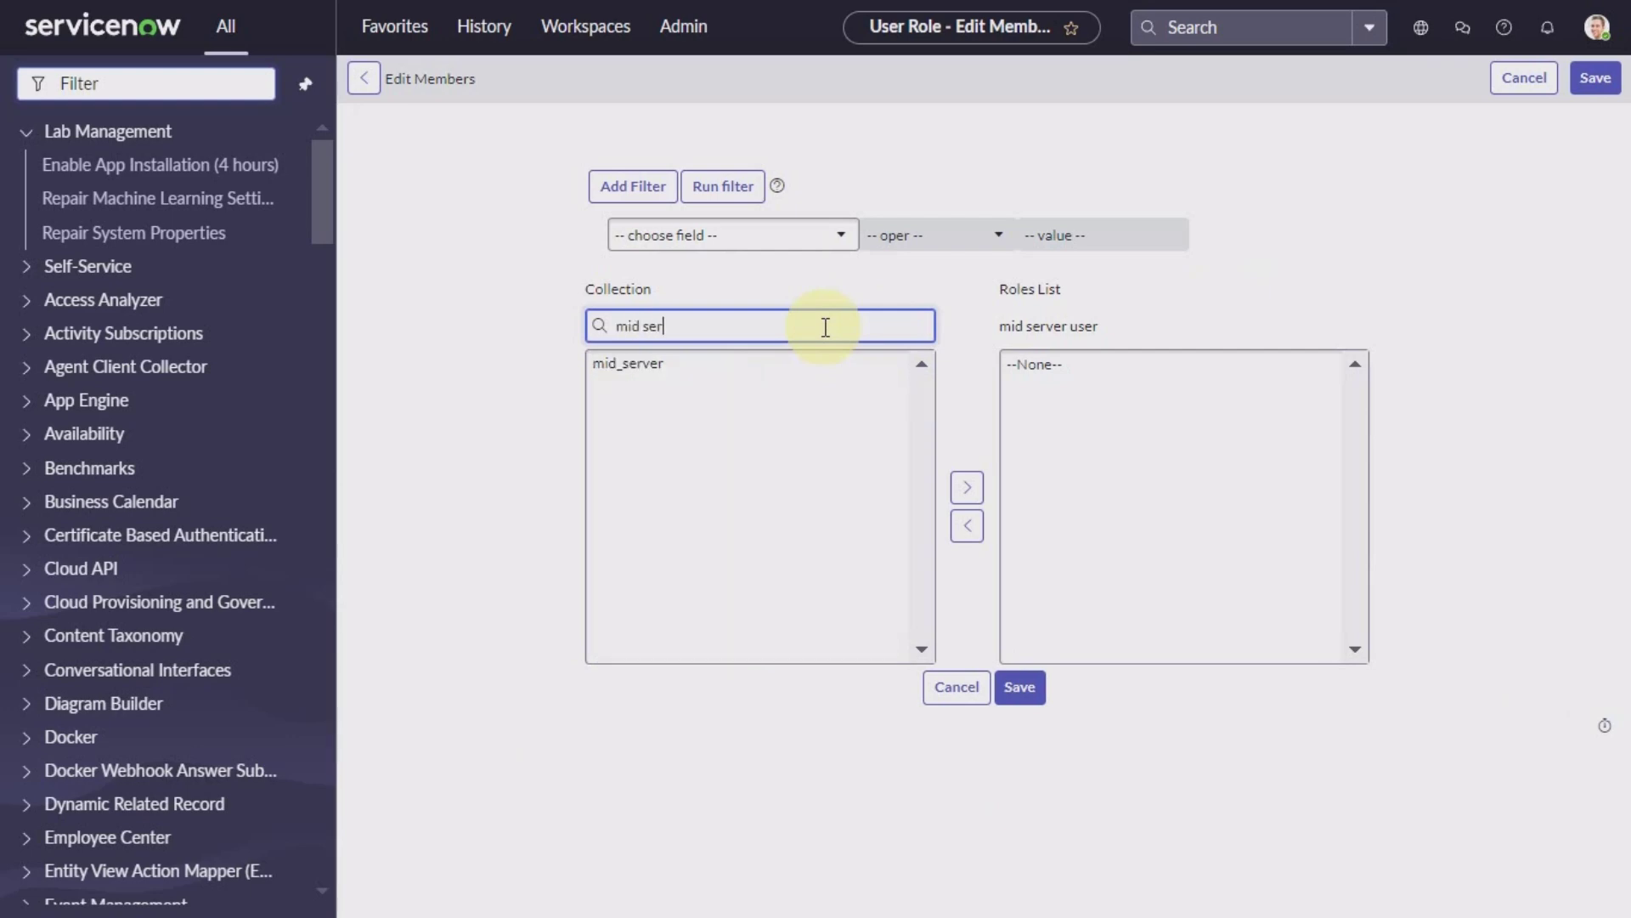
pyautogui.press('BackSpace')
pyautogui.press('BackSpace')
pyautogui.press('BackSpace')
pyautogui.press('BackSpace')
pyautogui.press('BackSpace')
pyautogui.click(633, 366)
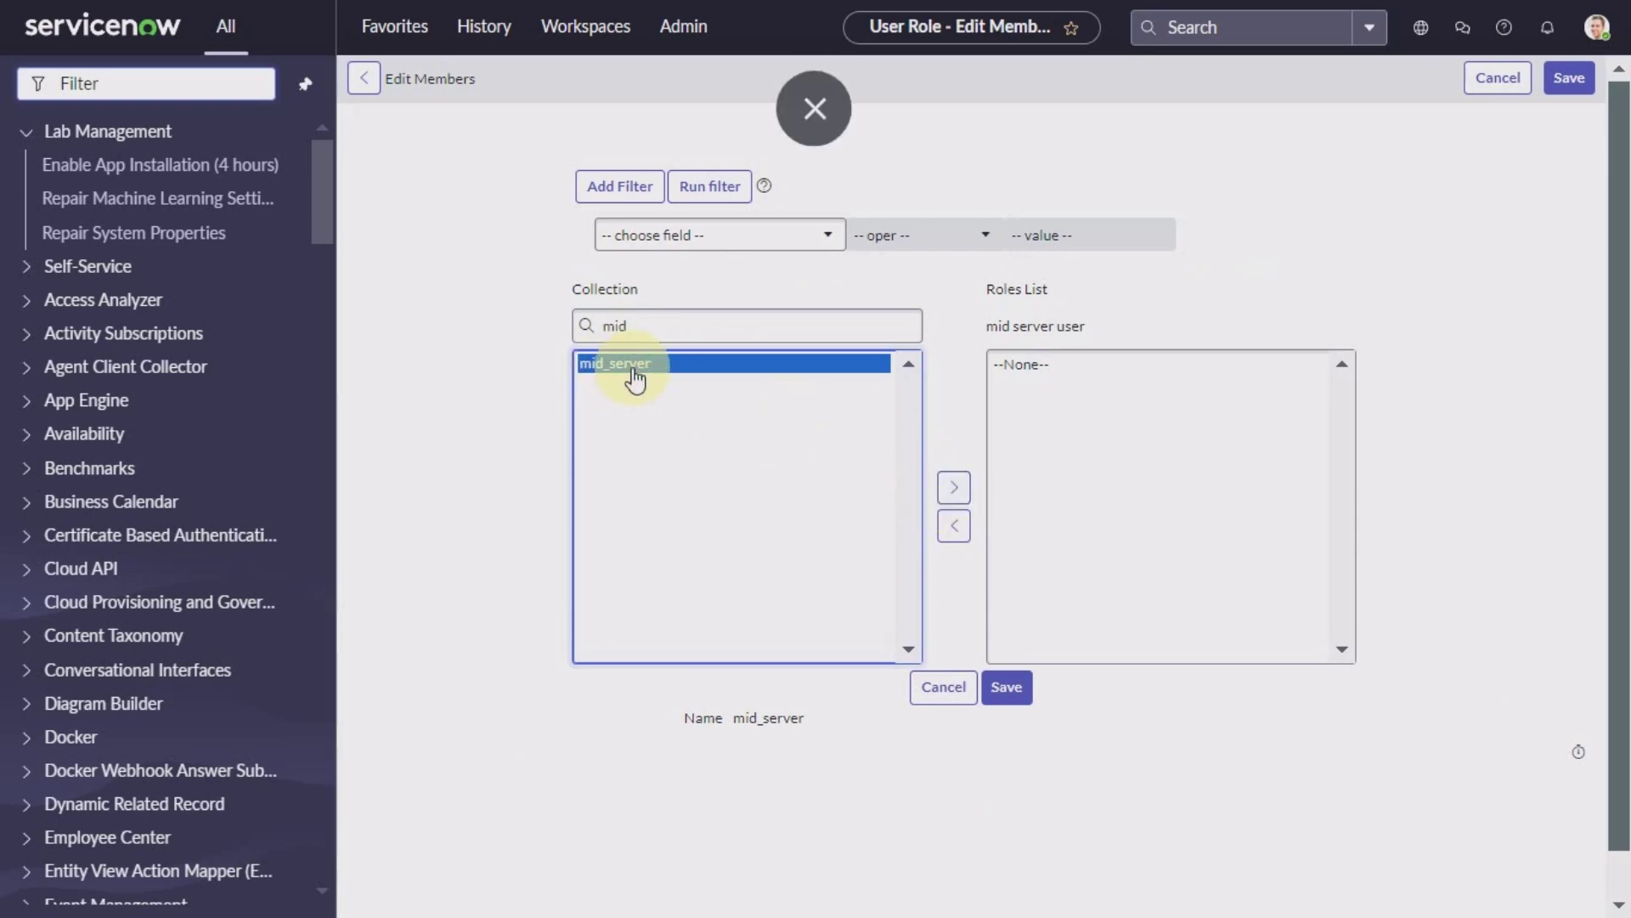
pyautogui.click(954, 488)
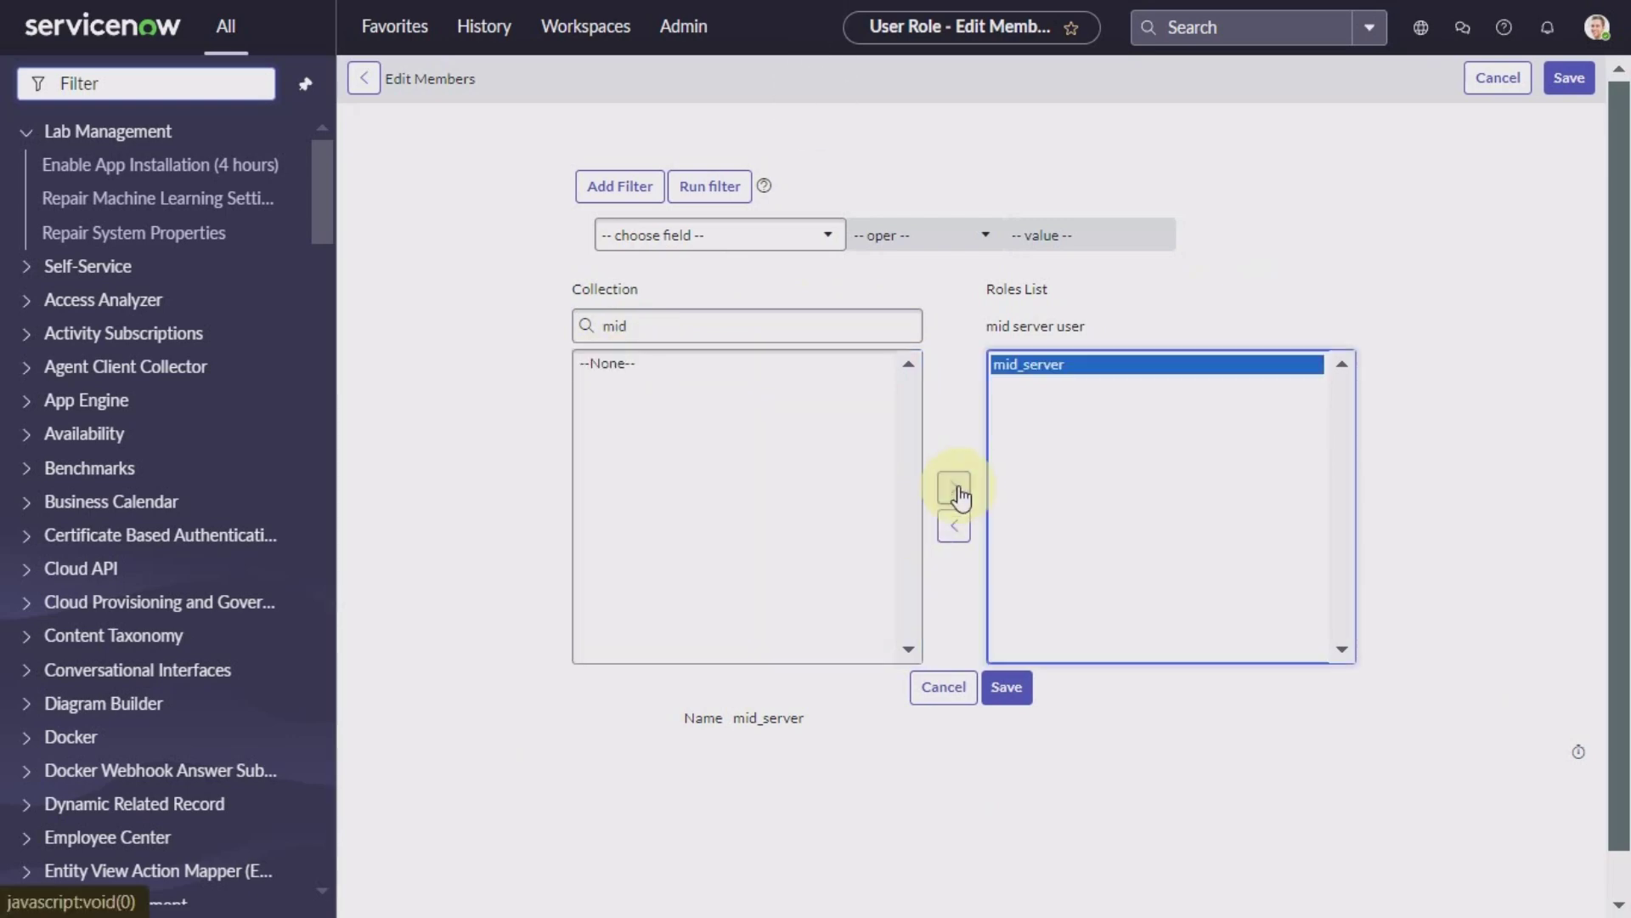
pyautogui.click(1008, 695)
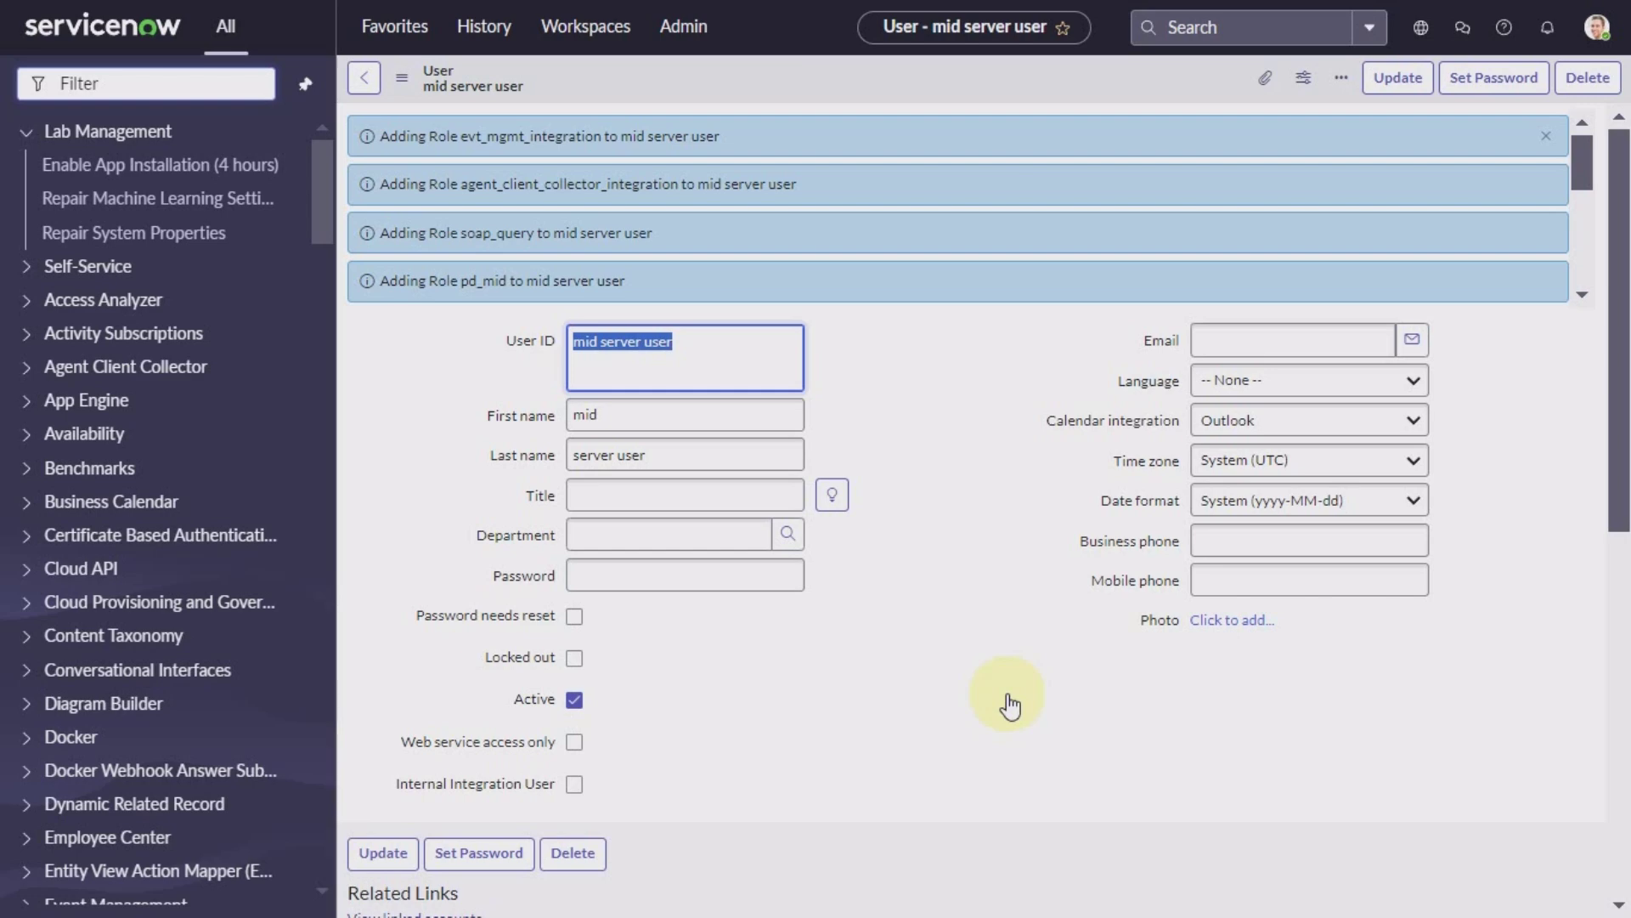
# - Update the user record, then filter the navigator by 'mid serv'
pyautogui.click(1375, 92)
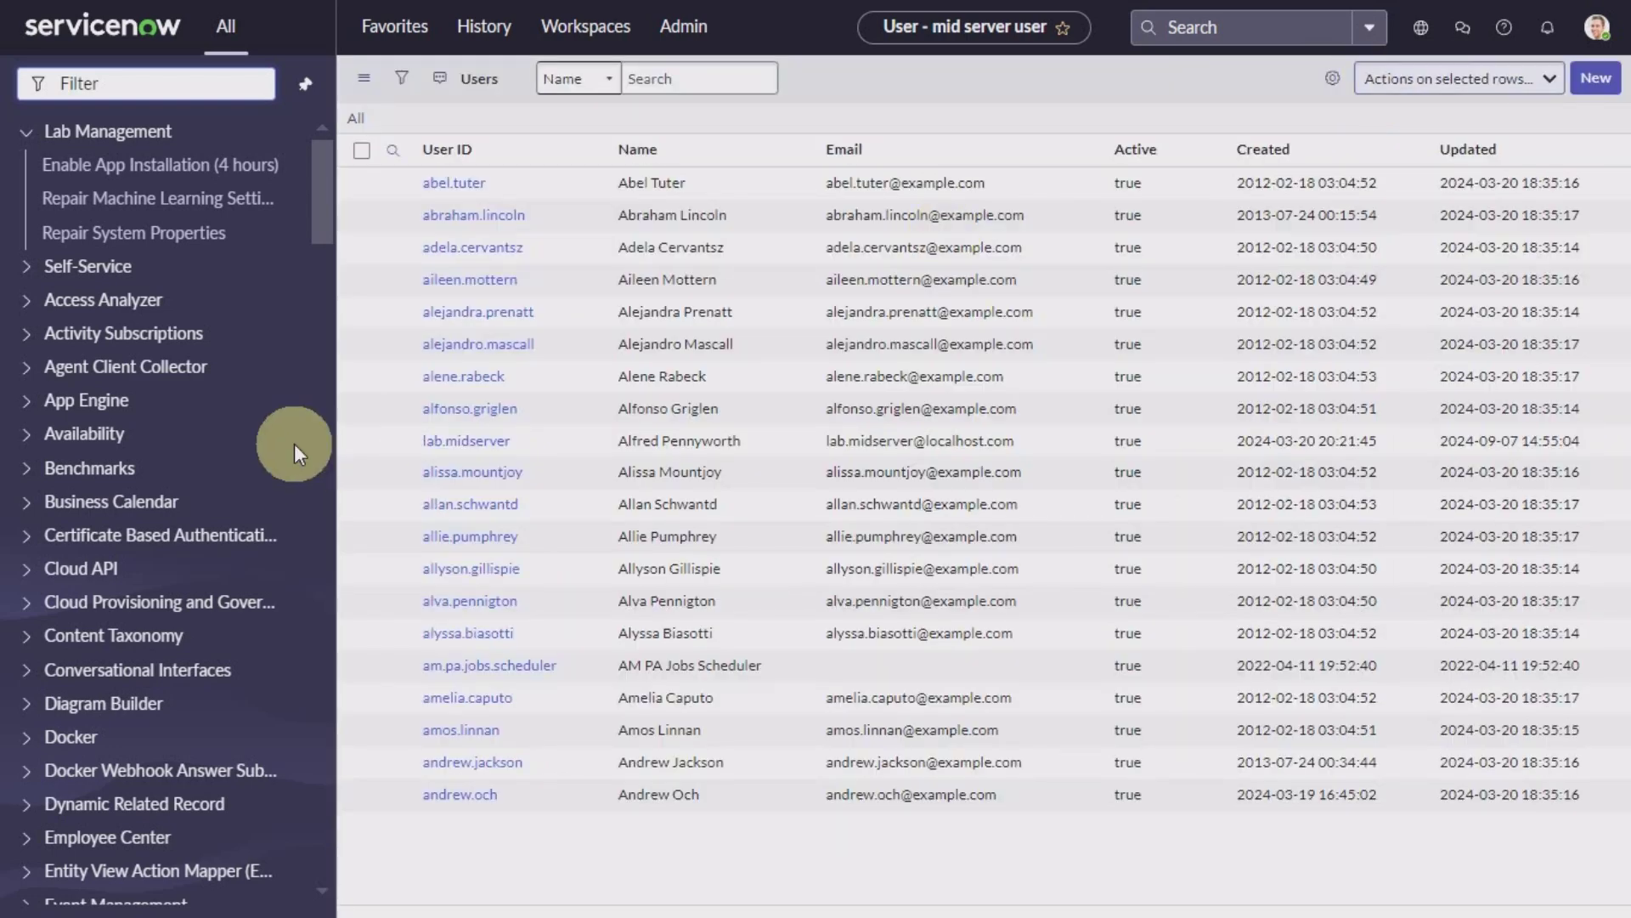
pyautogui.click(195, 88)
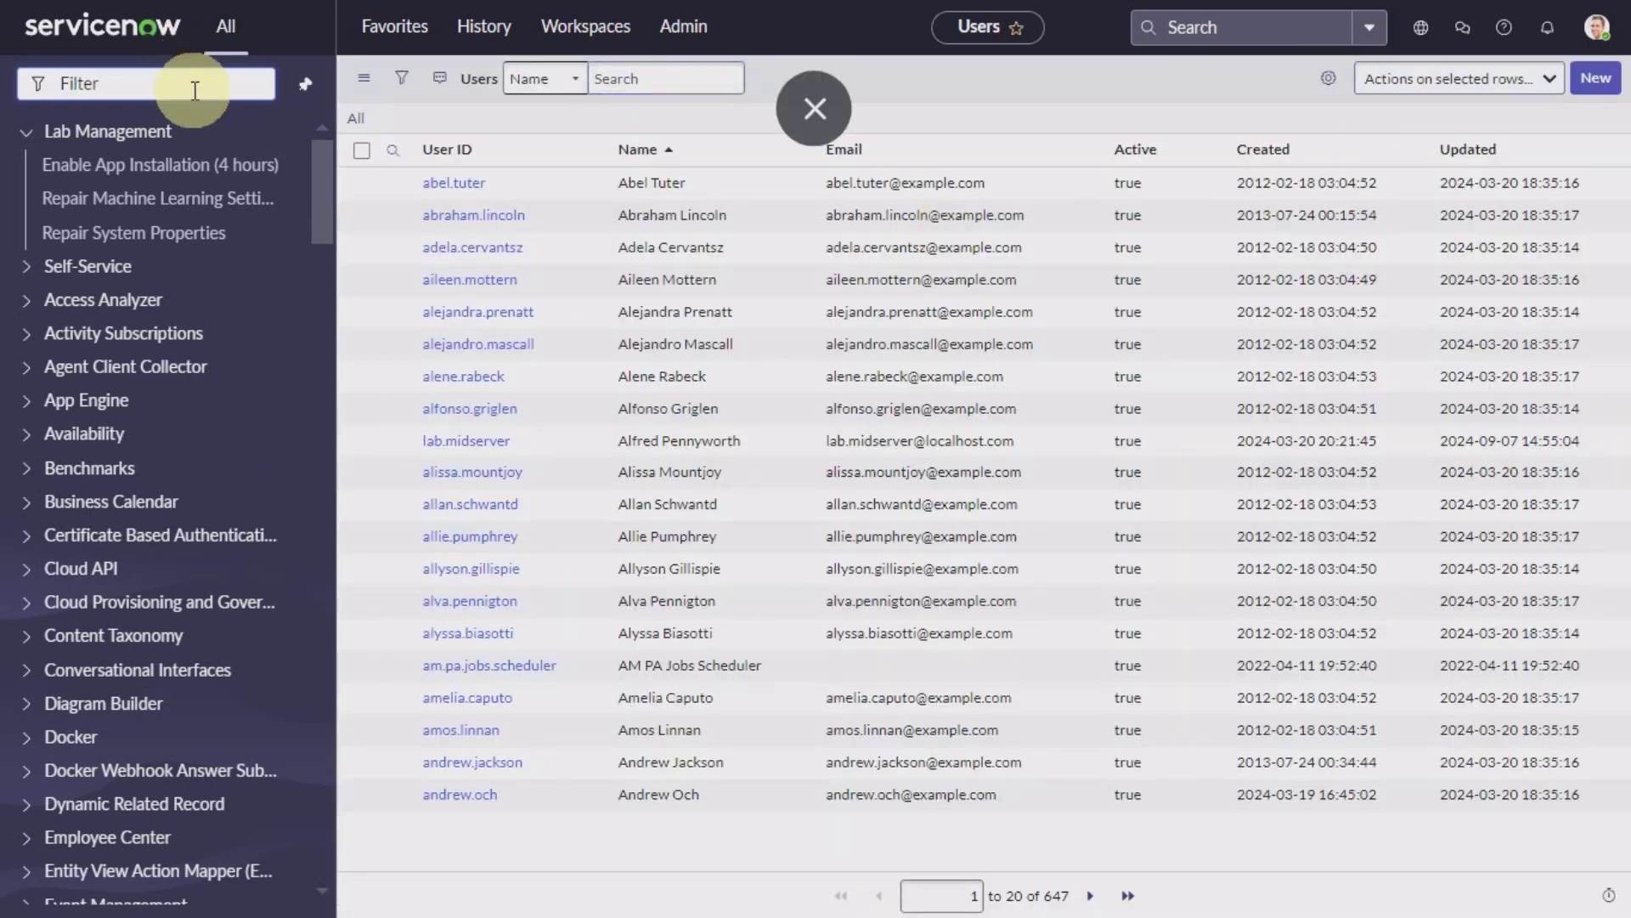
pyautogui.write('mid serv')
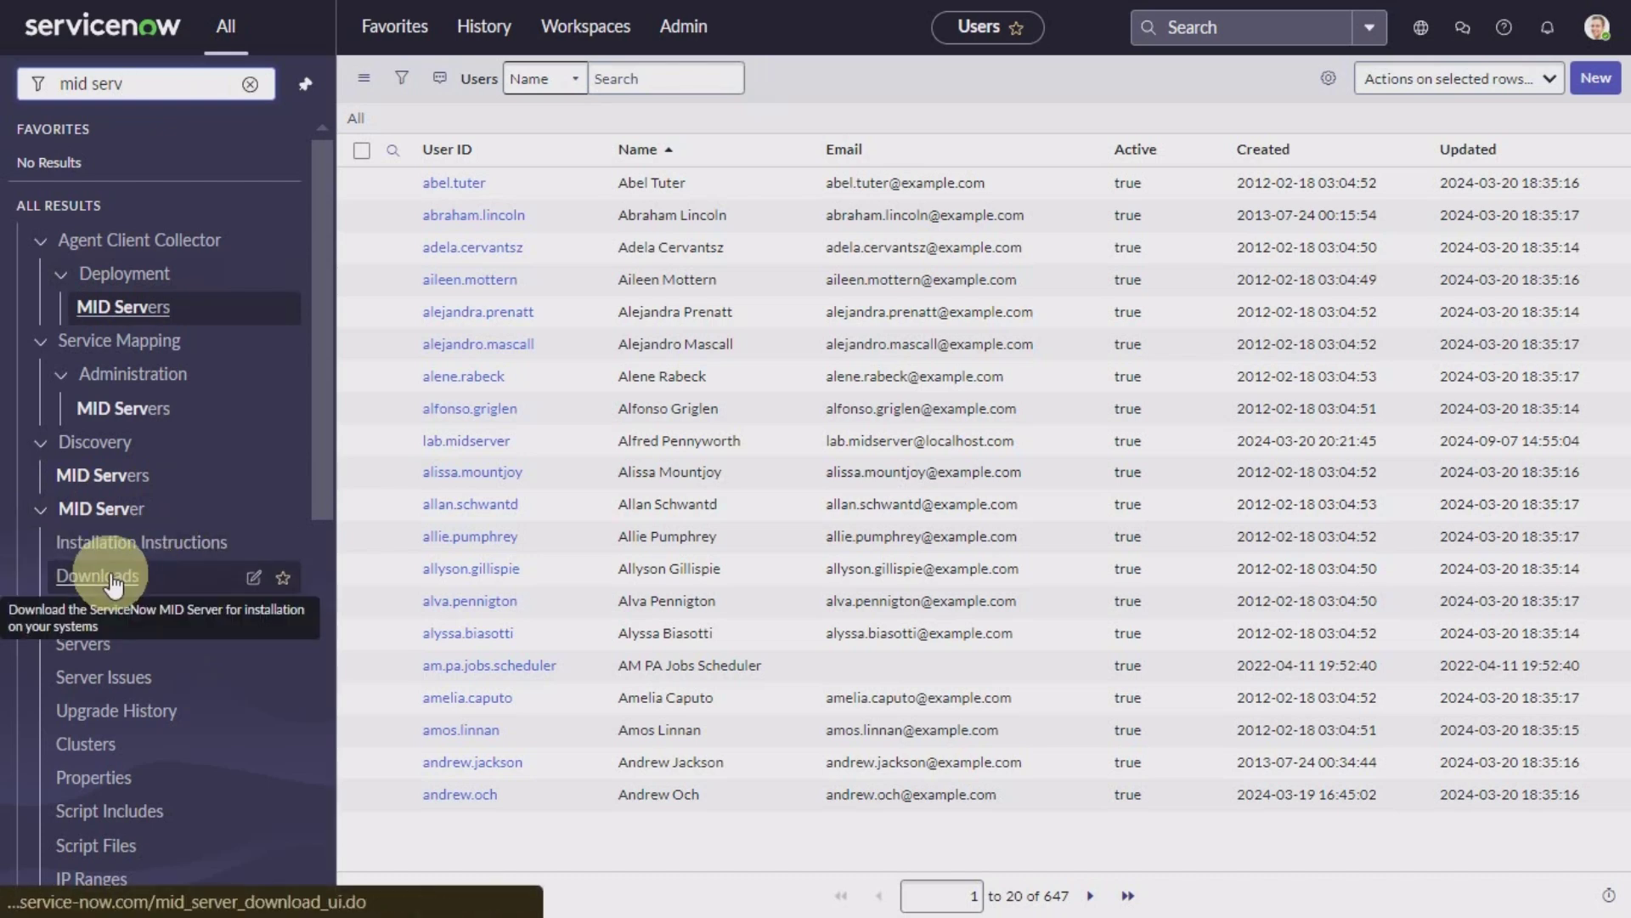
# - On the Download MID Server page, enable 'Download MID Server as ZIP archive' for Windows and Linux ZIP options
pyautogui.click(113, 580)
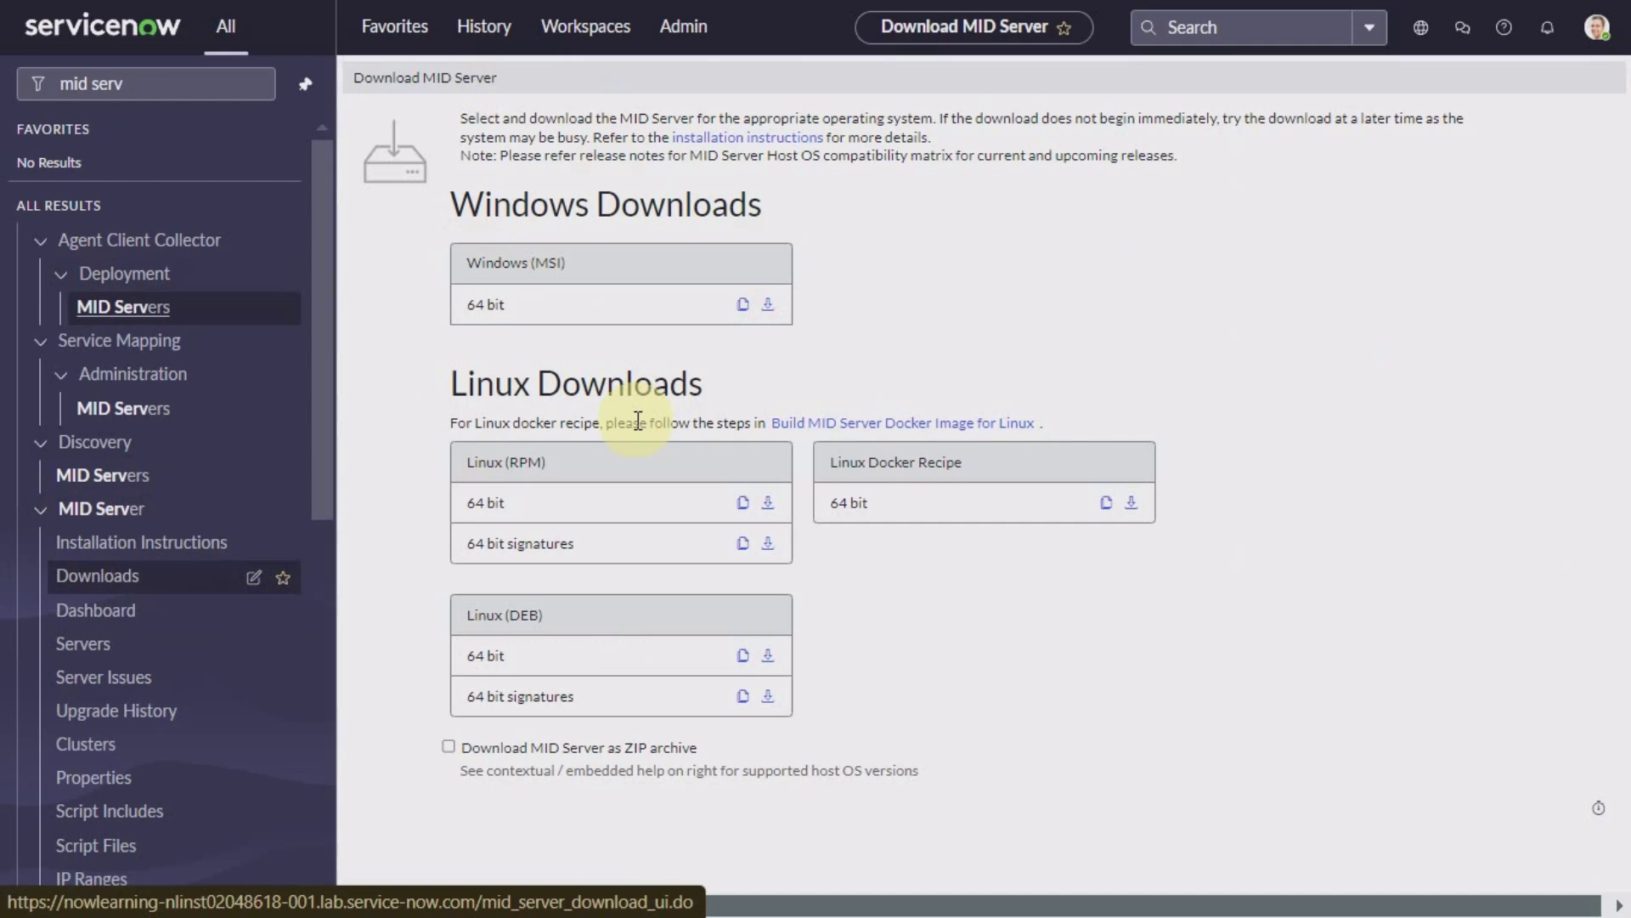
pyautogui.click(448, 749)
pyautogui.scroll(-1, 415, 807)
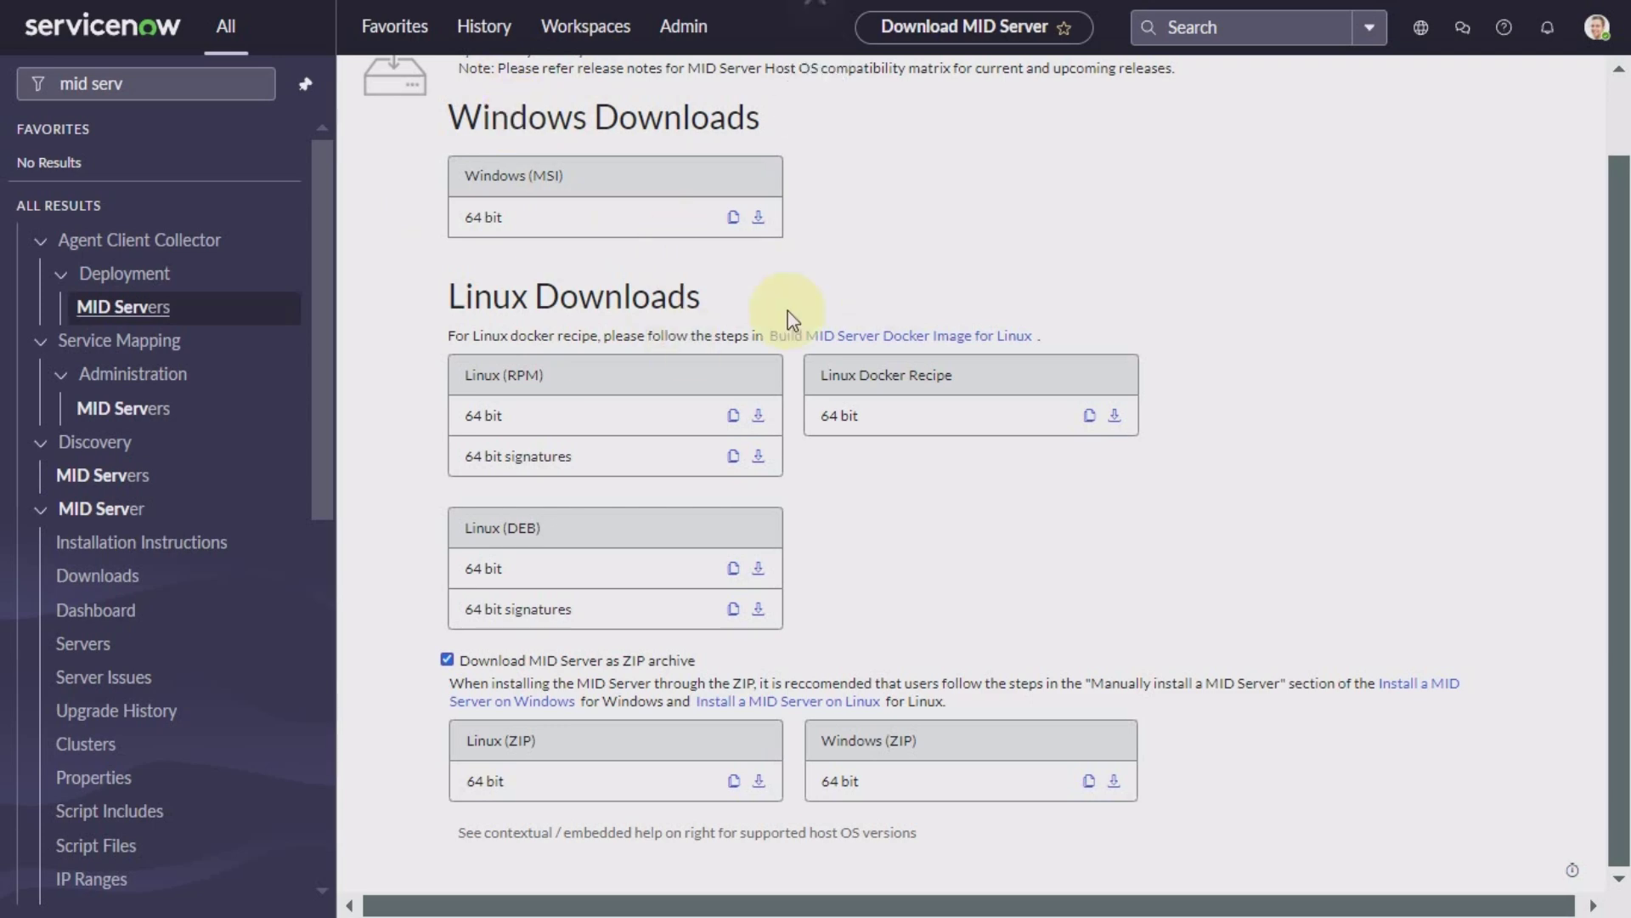
# - Open the MID Servers list and run Validate on the windows_mid server
pyautogui.click(105, 478)
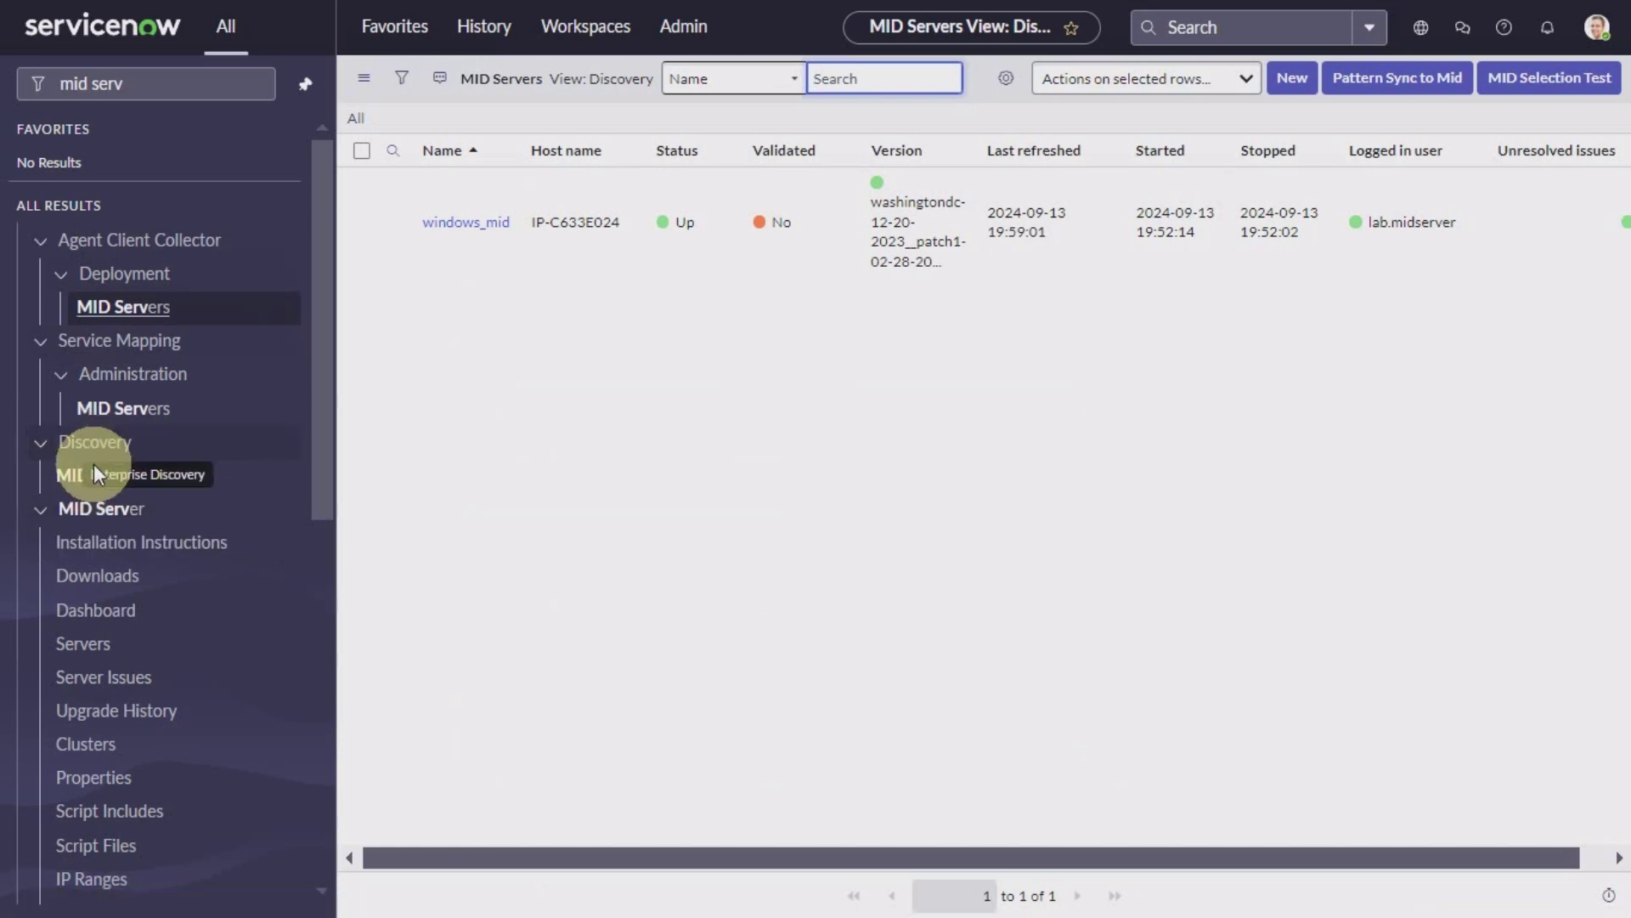
pyautogui.click(96, 470)
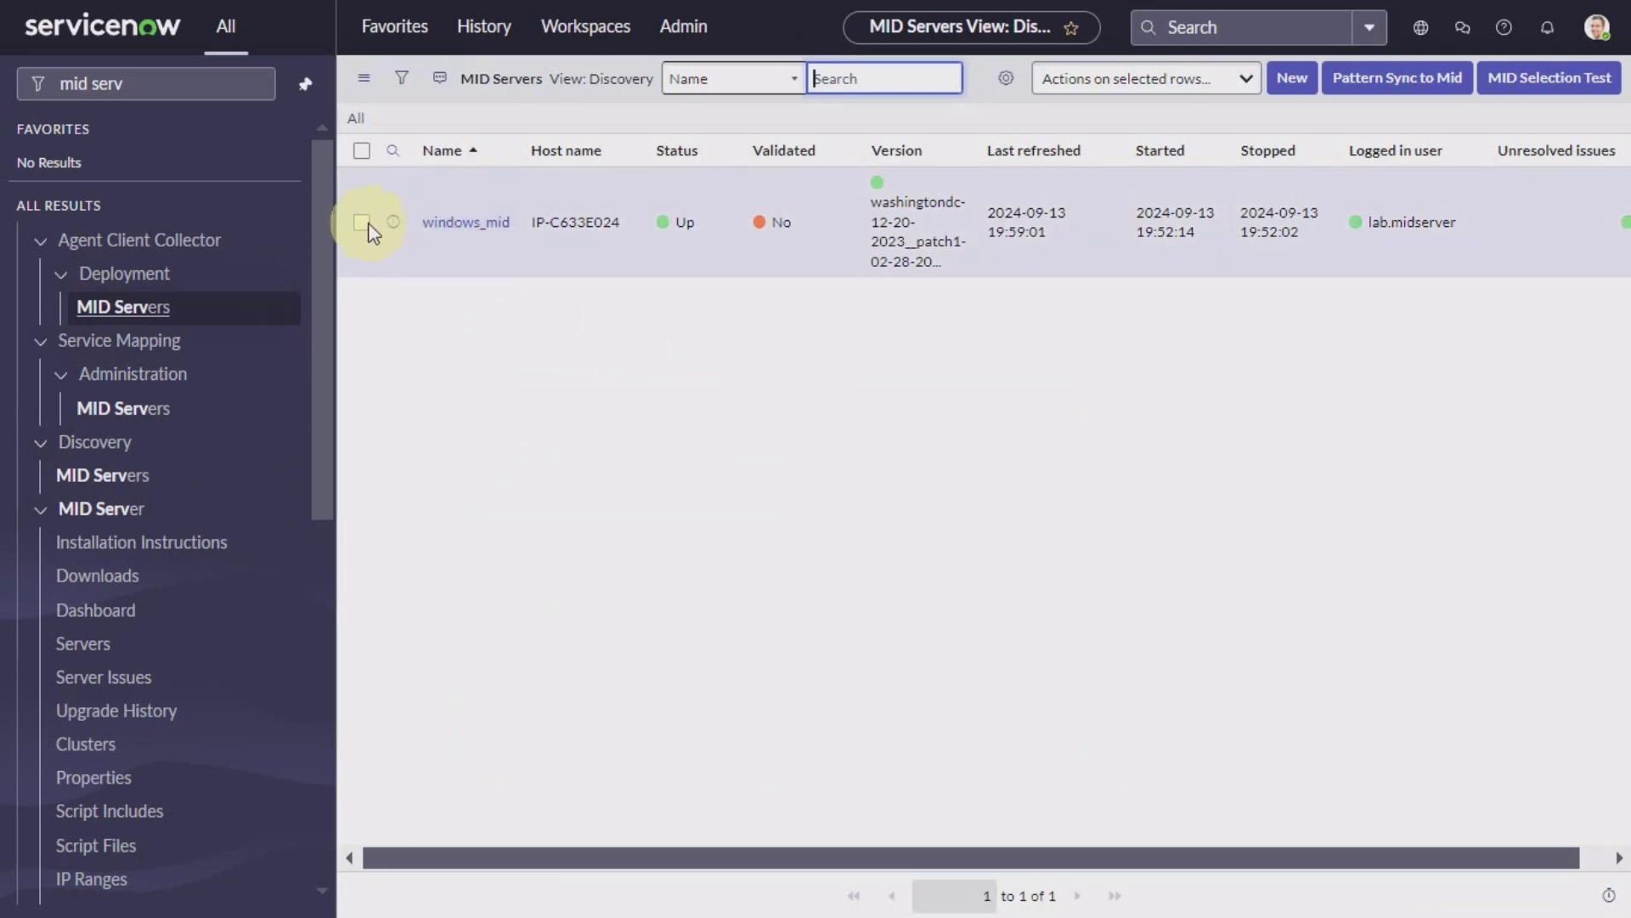
pyautogui.click(362, 223)
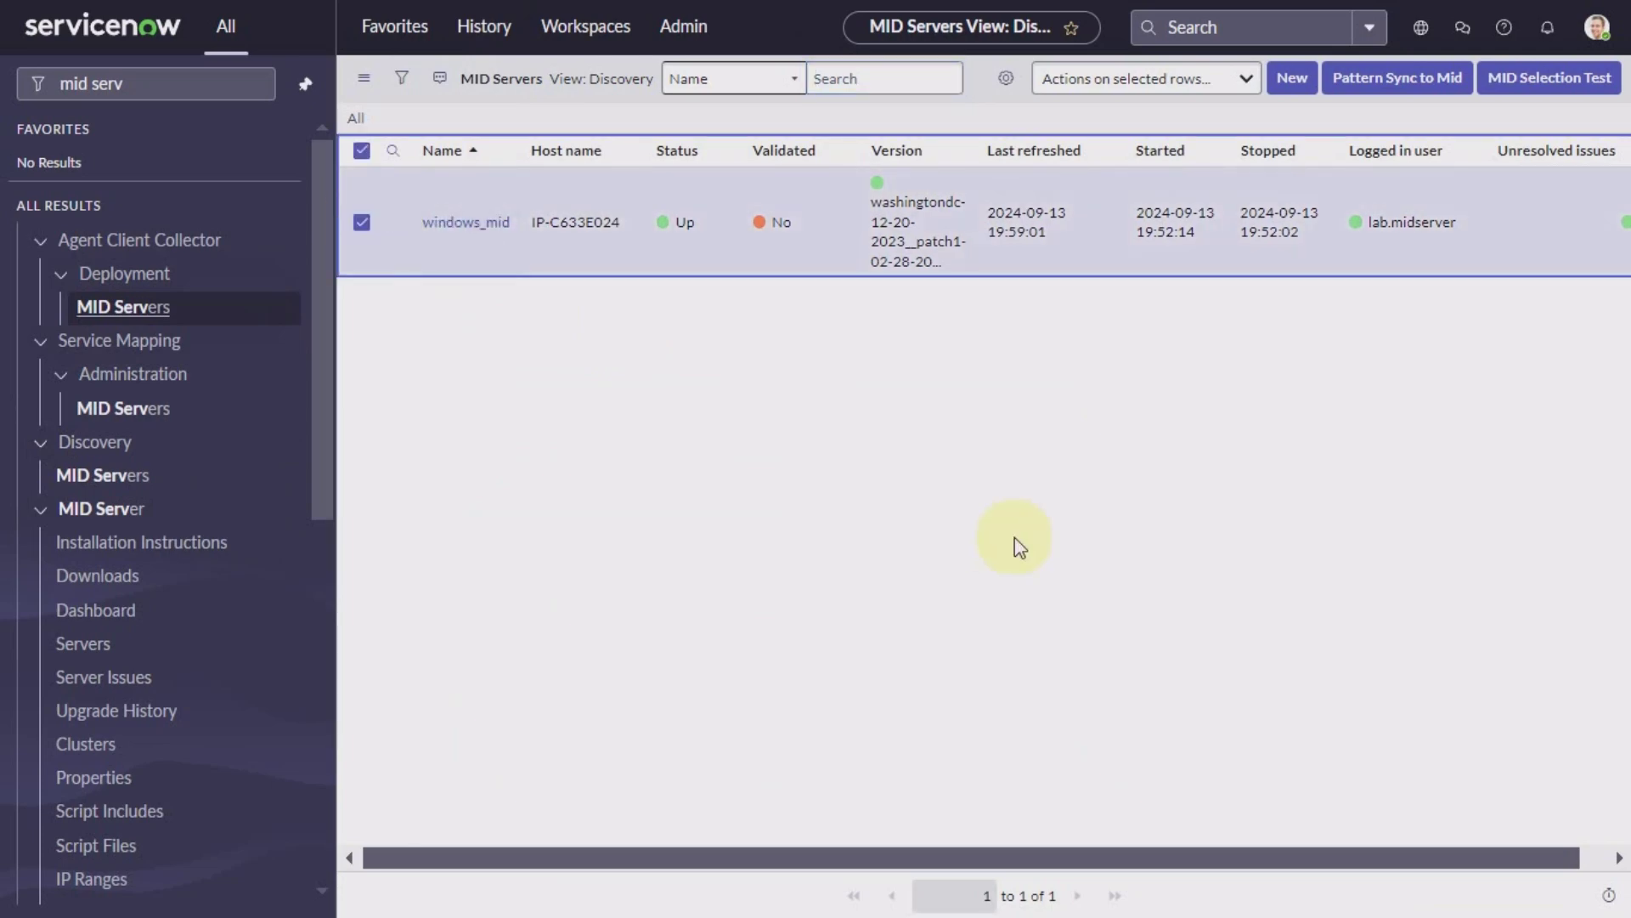
pyautogui.click(1188, 93)
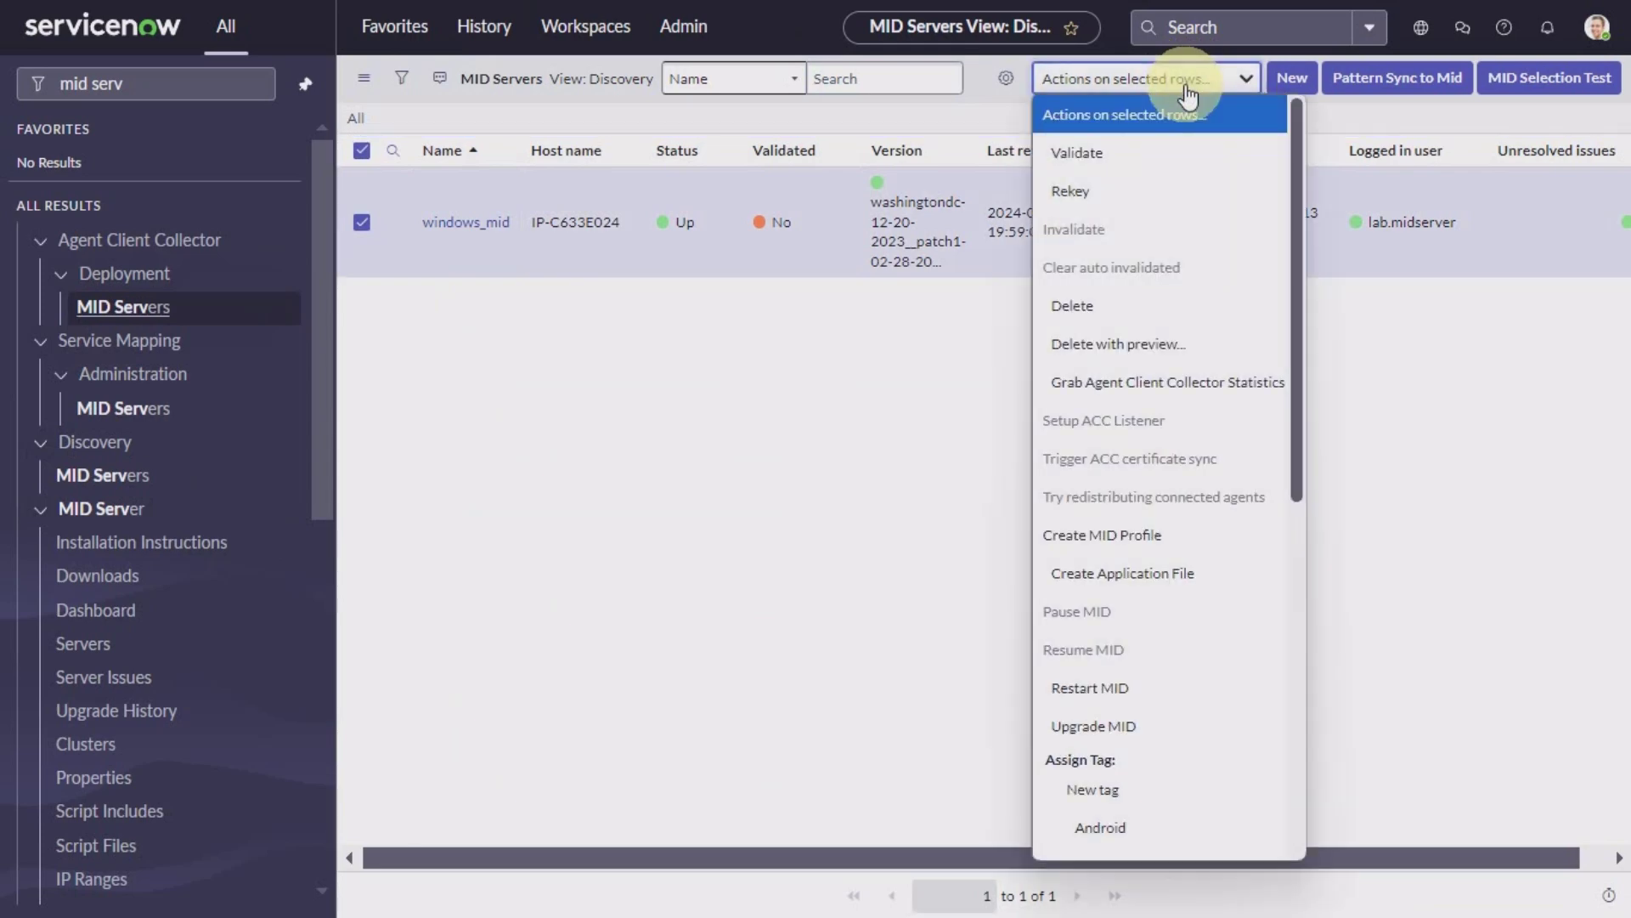
pyautogui.click(1085, 160)
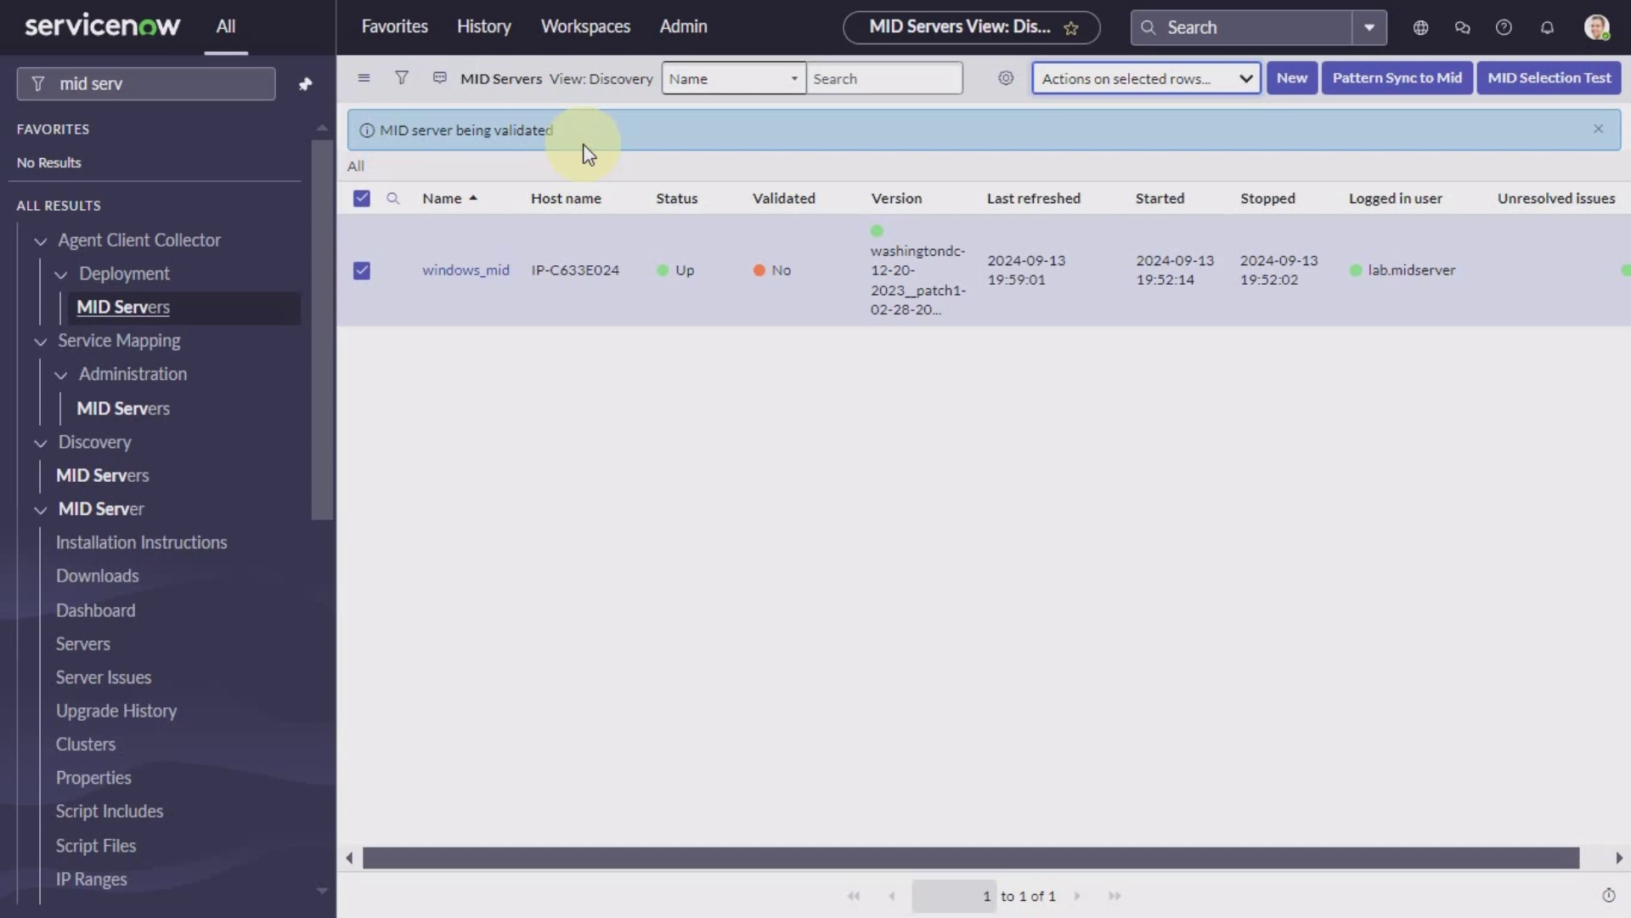
# - Refresh the MID Servers list until windows_mid shows Validated Yes
pyautogui.click(364, 80)
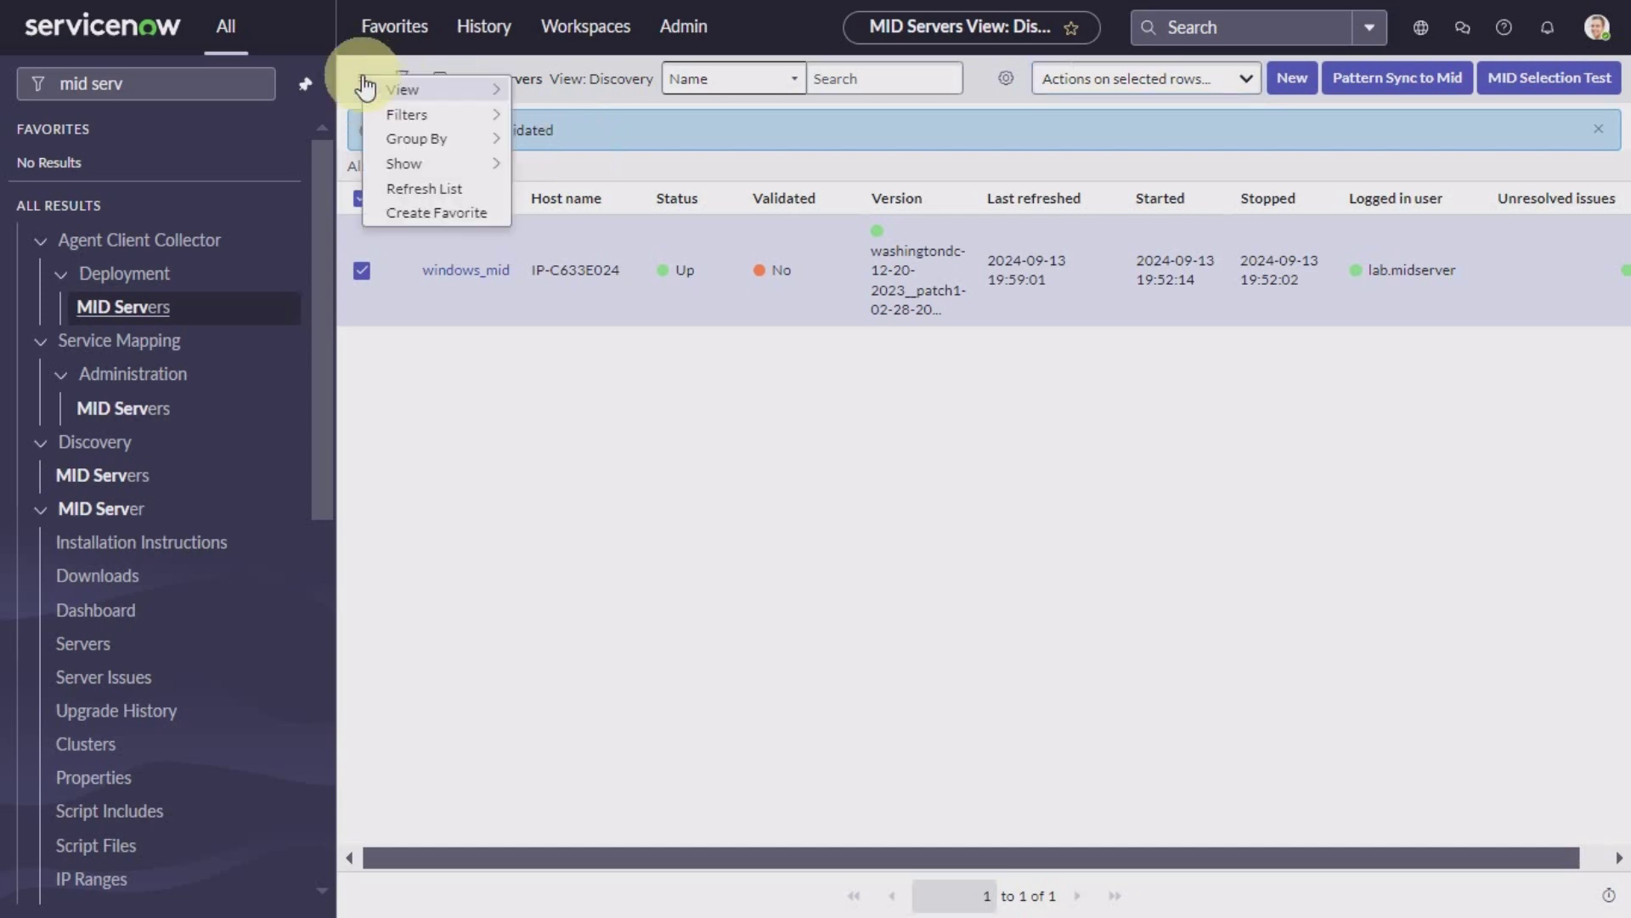
pyautogui.click(411, 188)
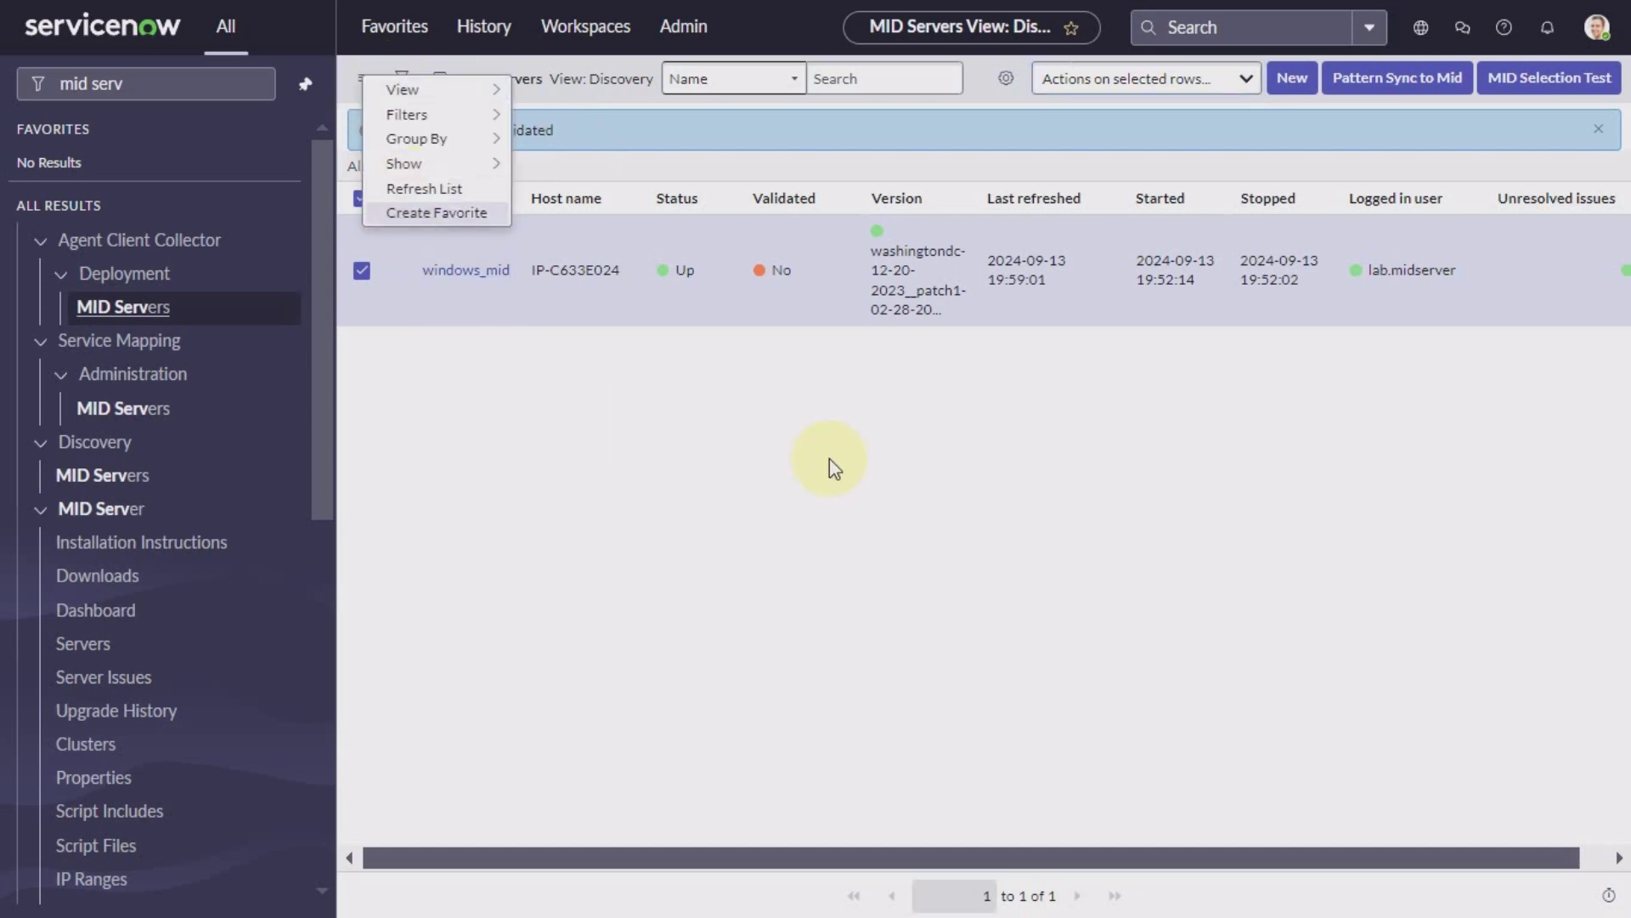
pyautogui.press('Escape')
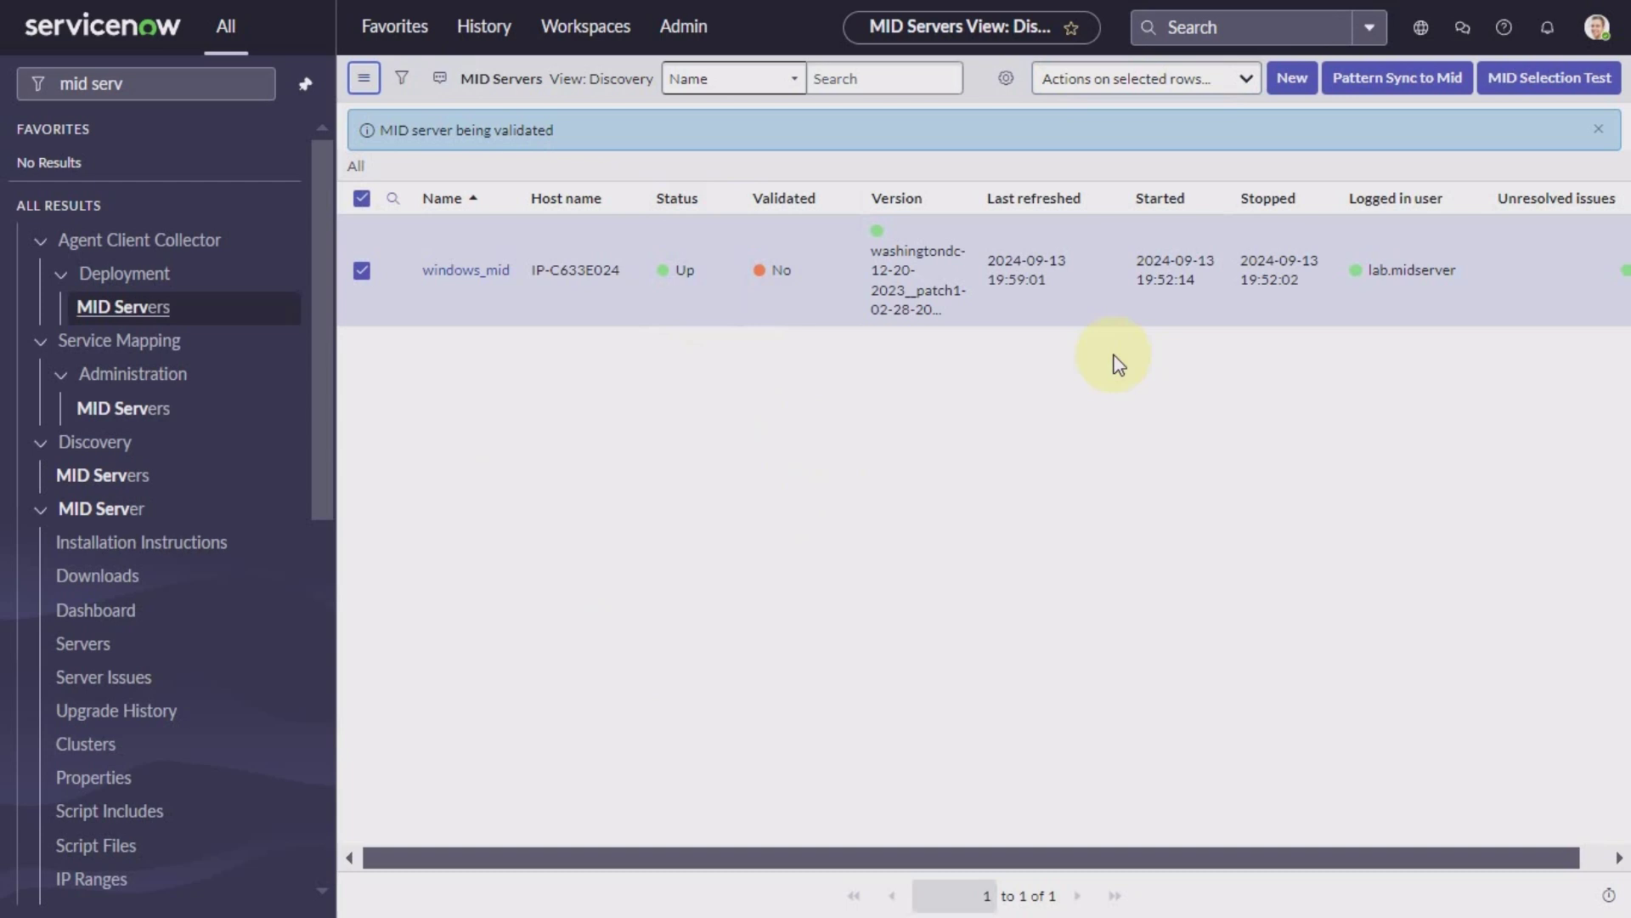
pyautogui.click(364, 78)
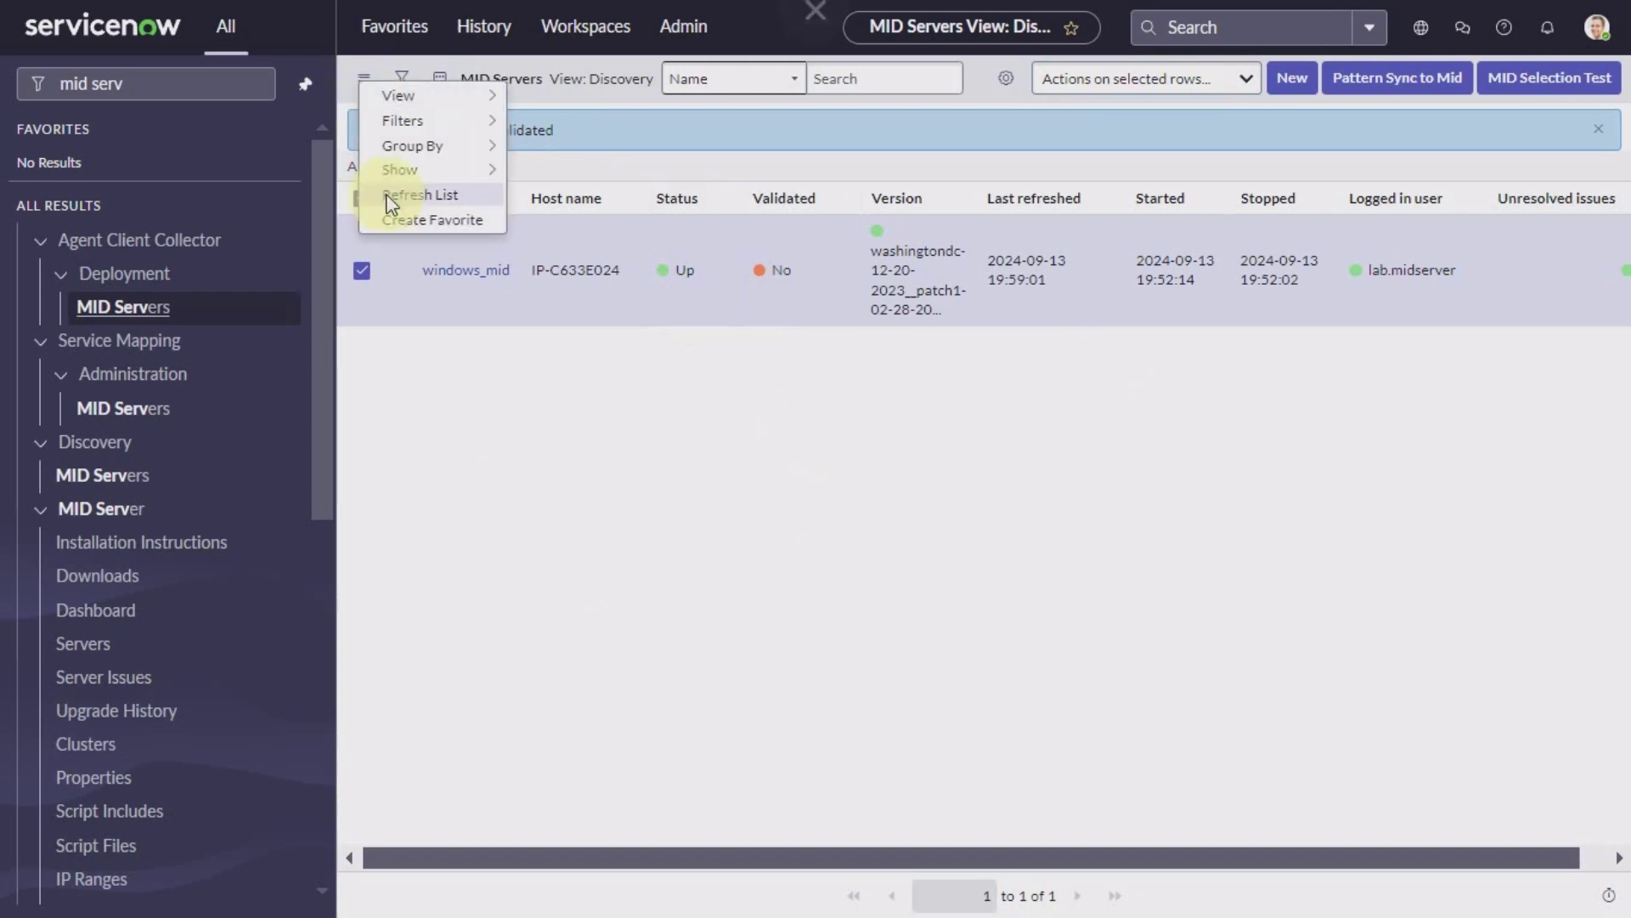
pyautogui.click(395, 195)
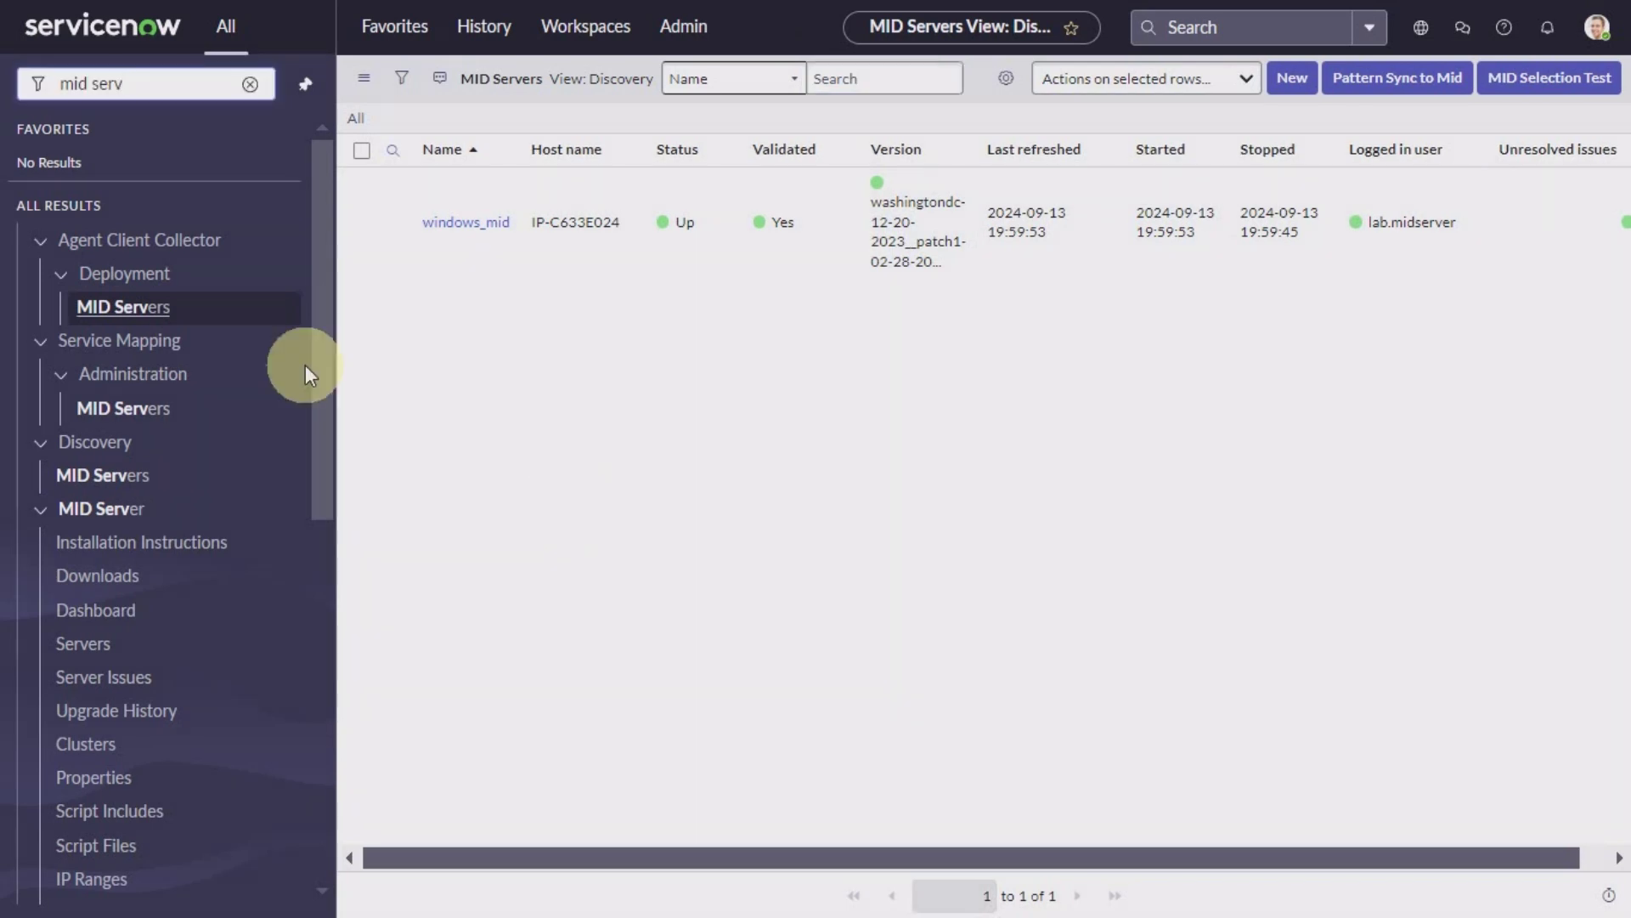
pyautogui.click(117, 79)
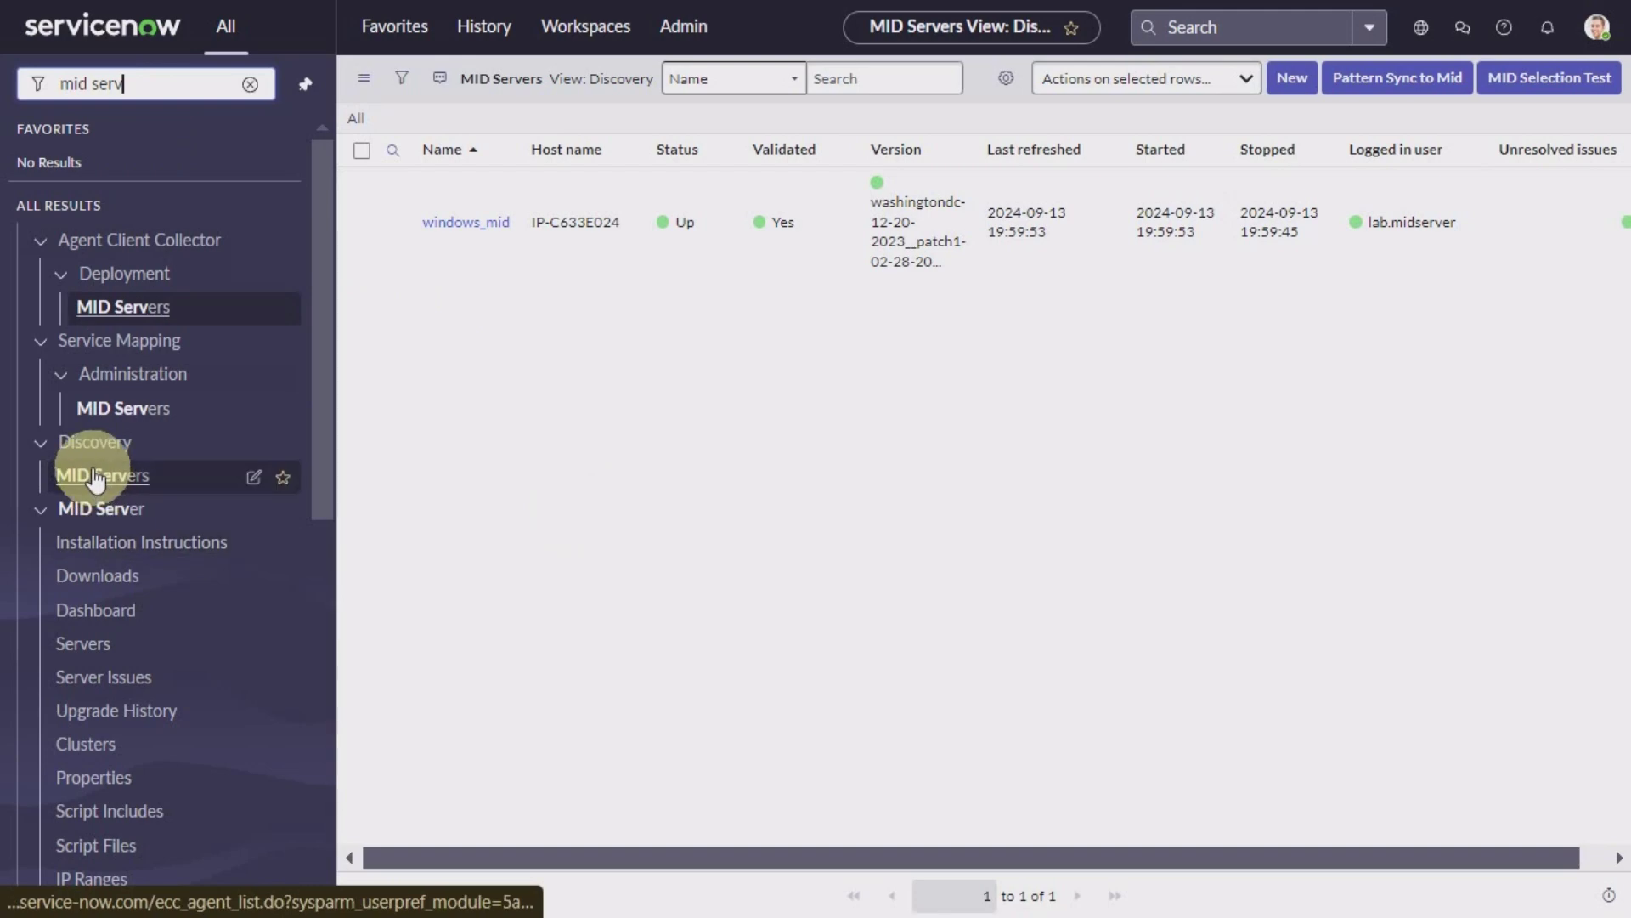
# - Open the MID Server dashboard and view its Performance tab
pyautogui.click(100, 613)
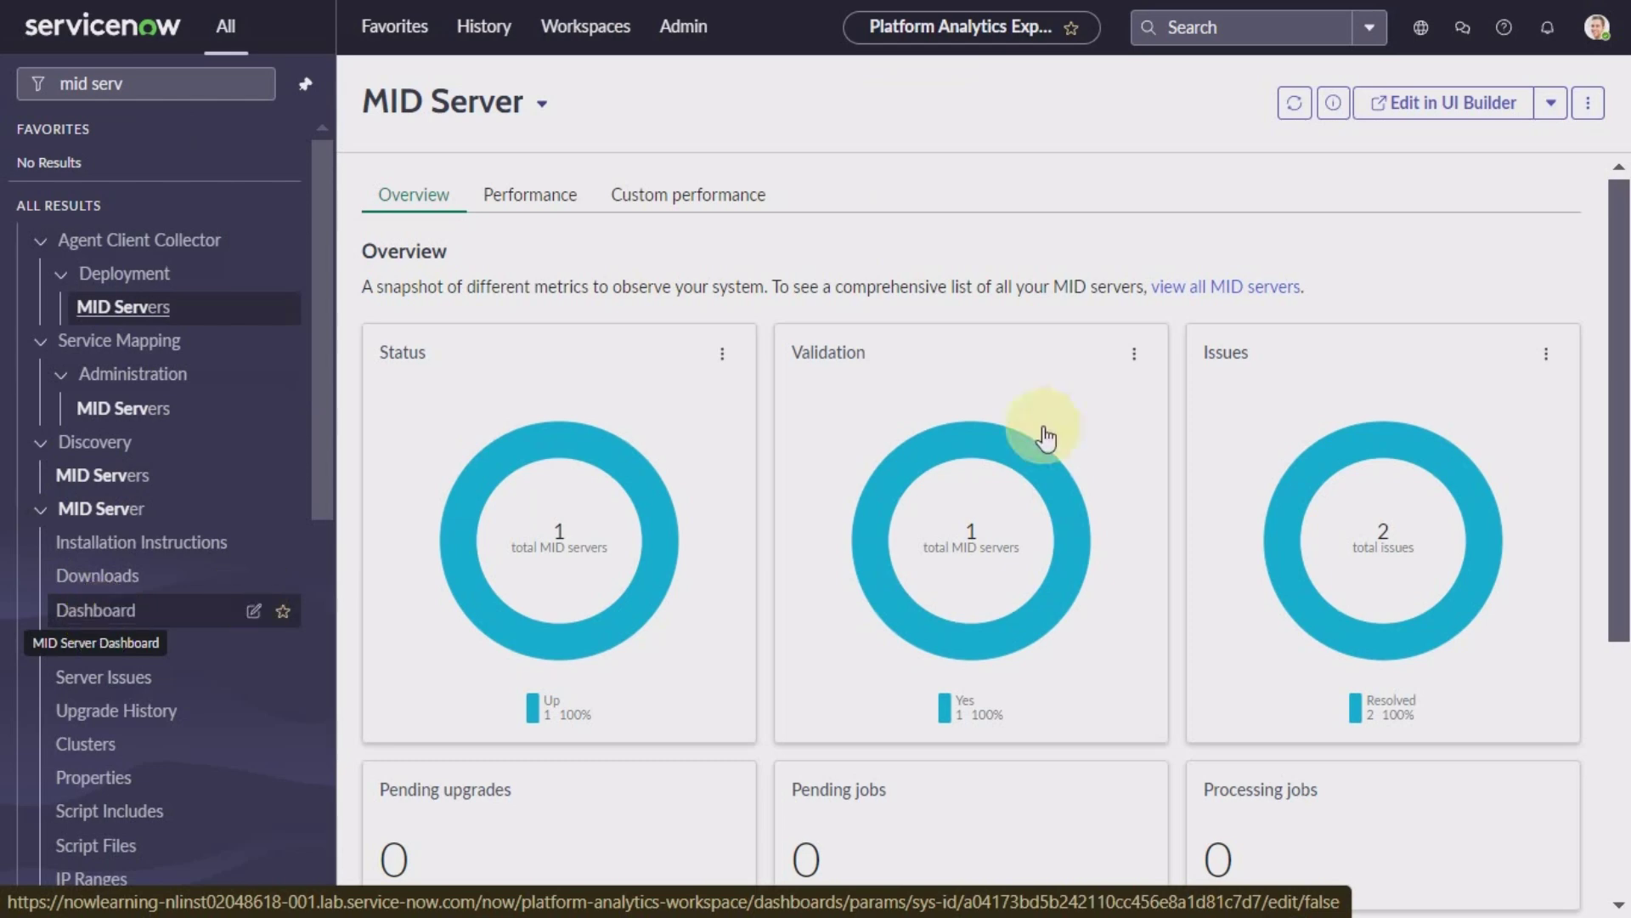
pyautogui.scroll(-3, 1079, 425)
pyautogui.scroll(4, 1079, 424)
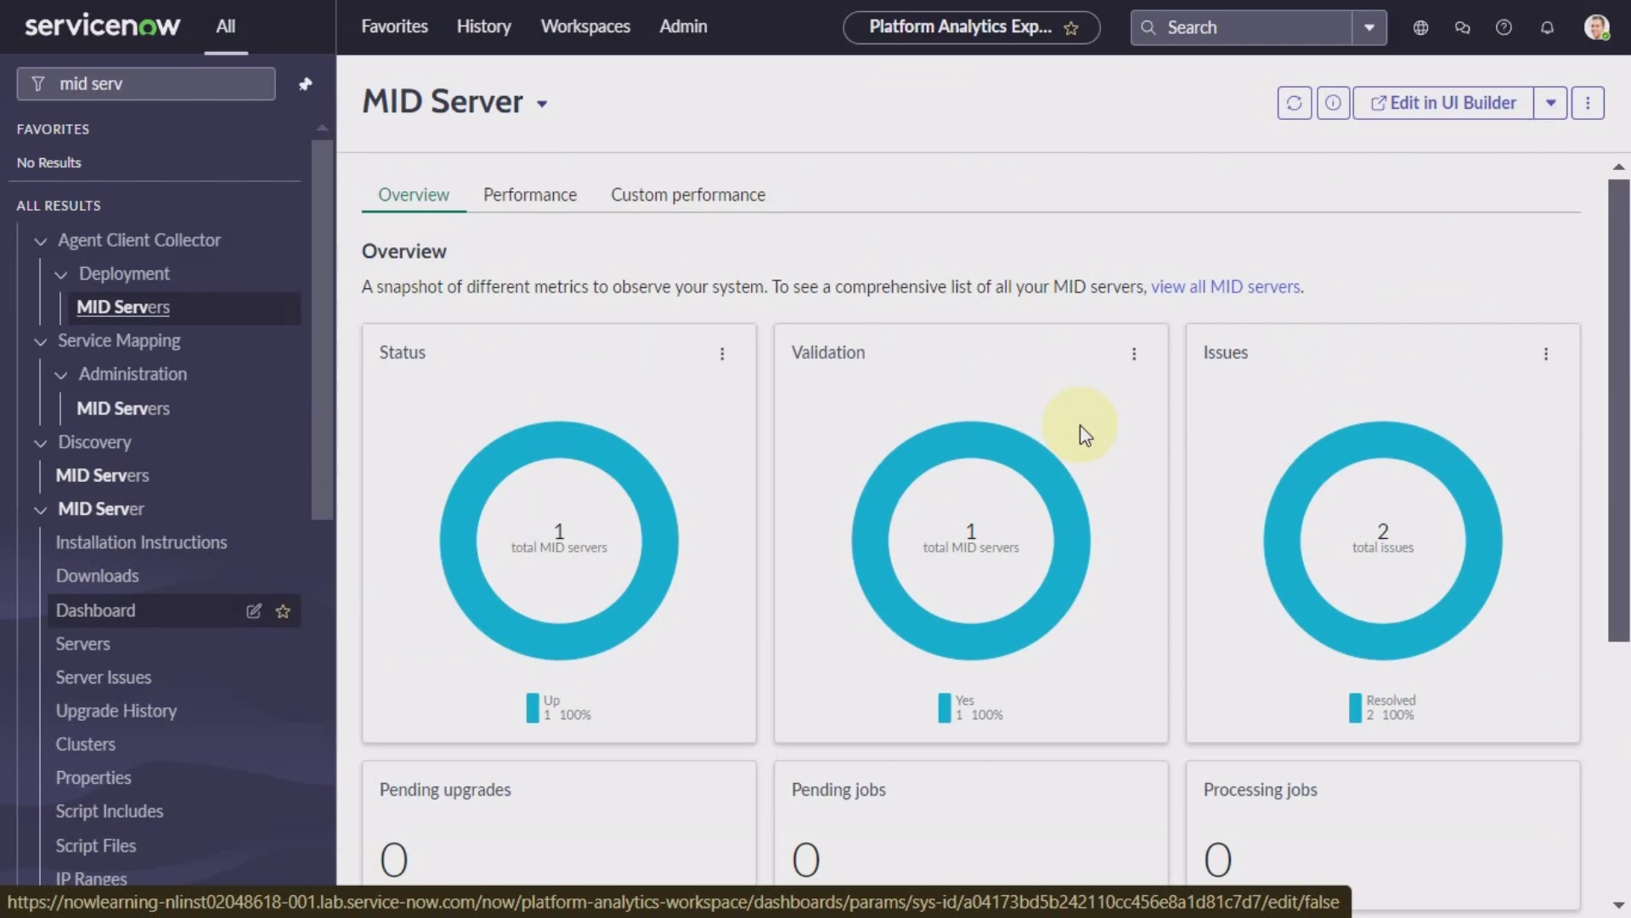
pyautogui.click(518, 199)
# - Switch between Overview and Performance to review windows_mid CPU, memory and life-cycle charts
pyautogui.click(428, 216)
pyautogui.click(544, 198)
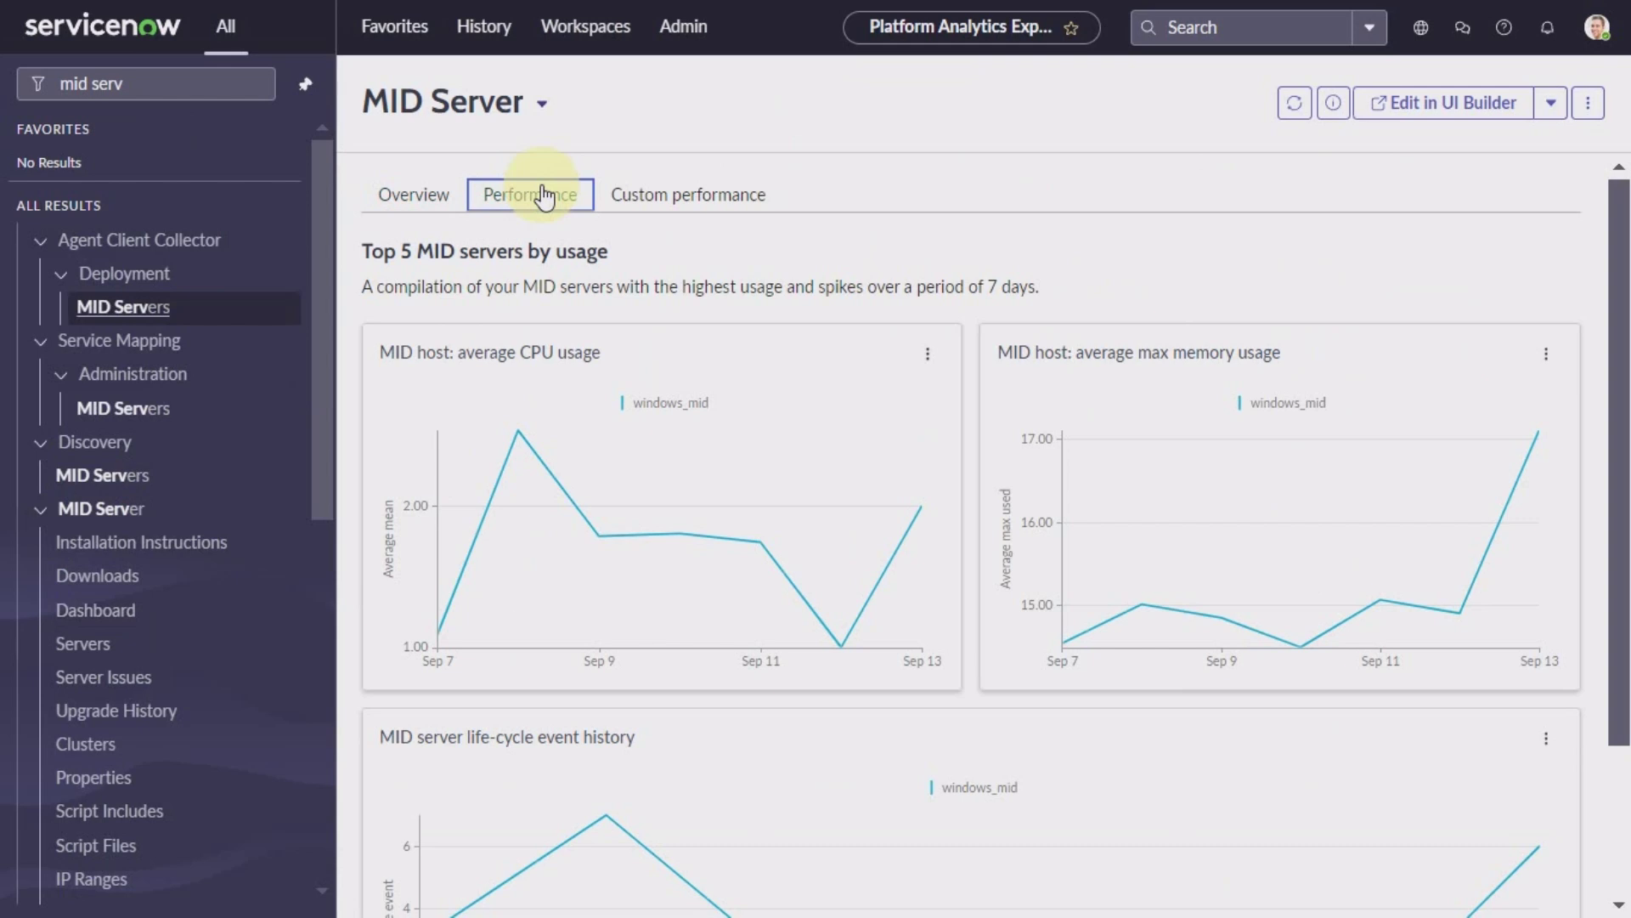
pyautogui.click(429, 194)
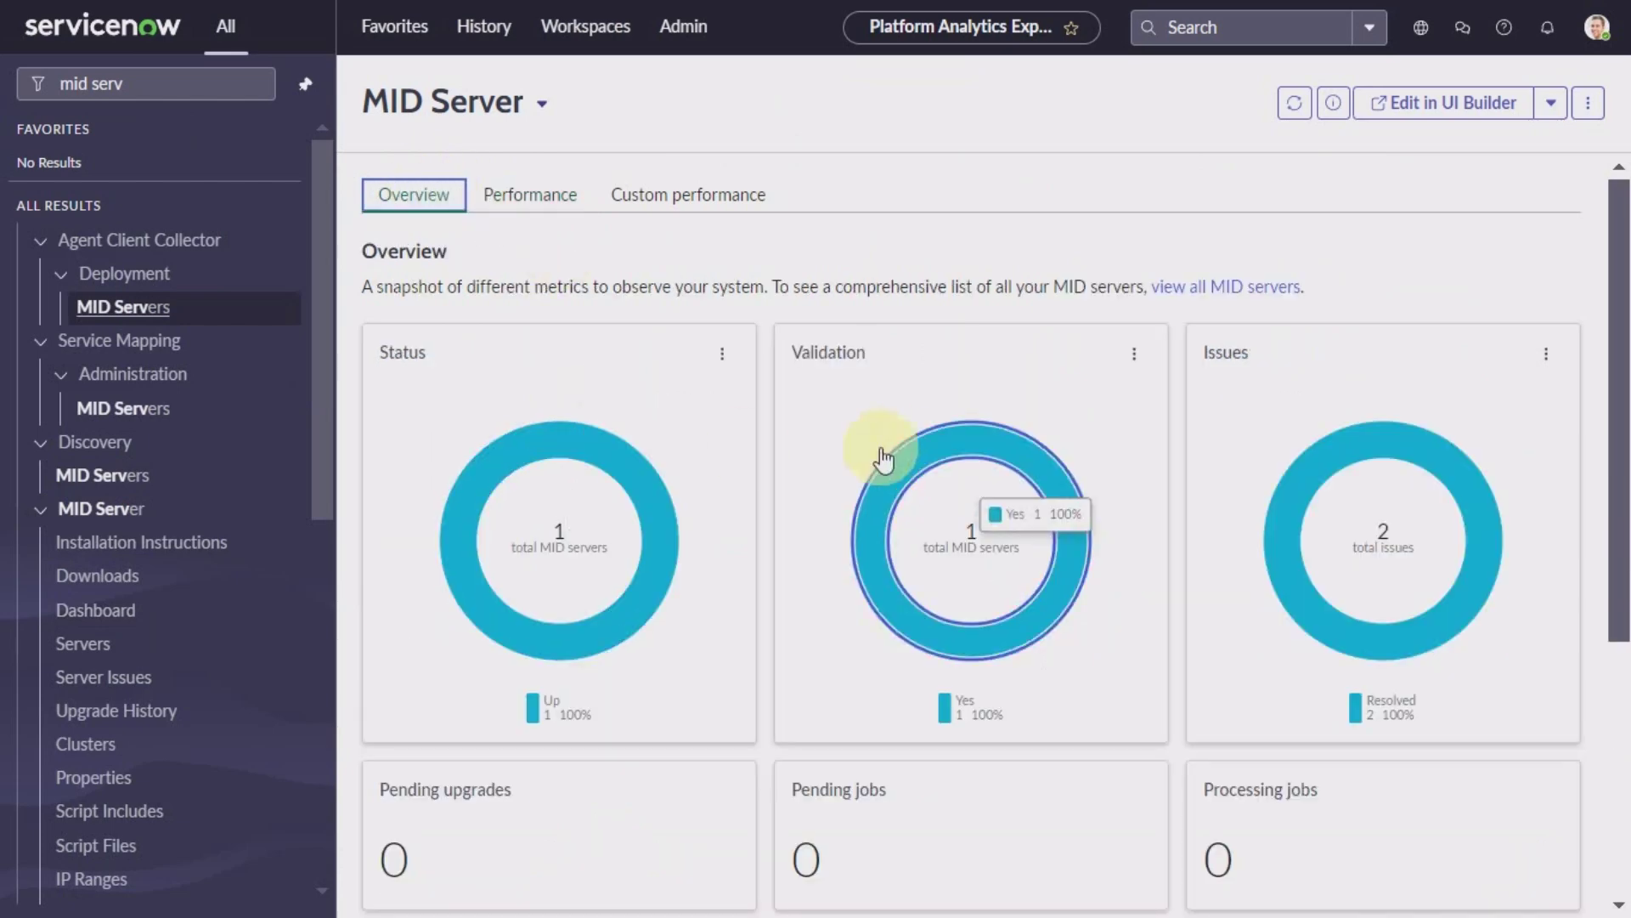
pyautogui.click(555, 197)
pyautogui.moveTo(608, 499)
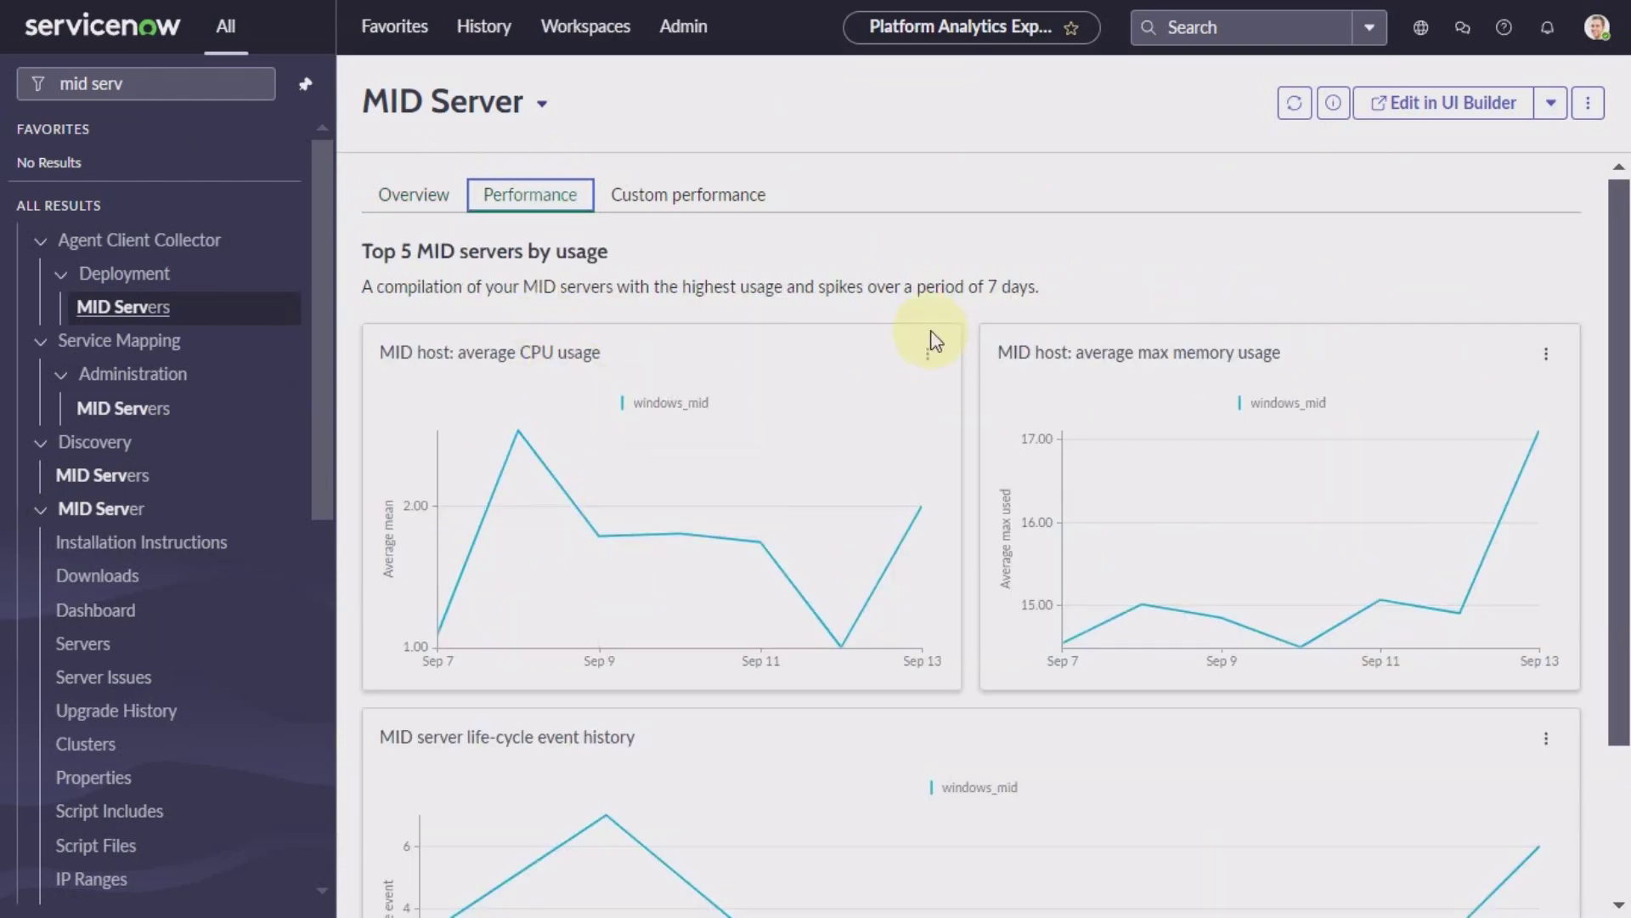
pyautogui.scroll(-2, 934, 340)
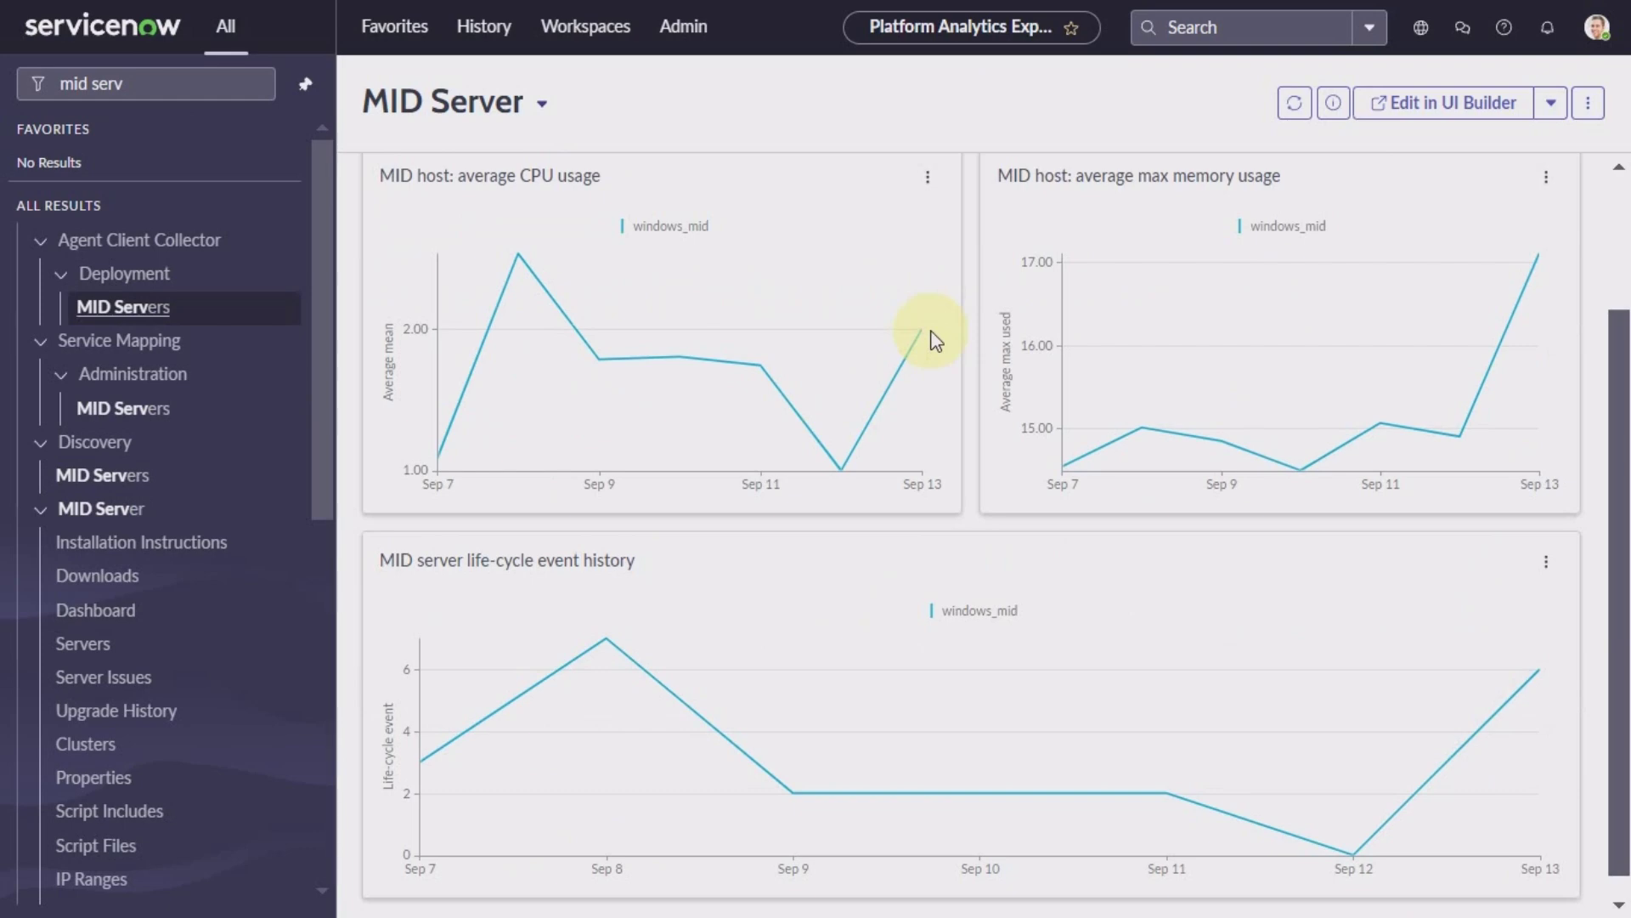
pyautogui.scroll(2, 934, 340)
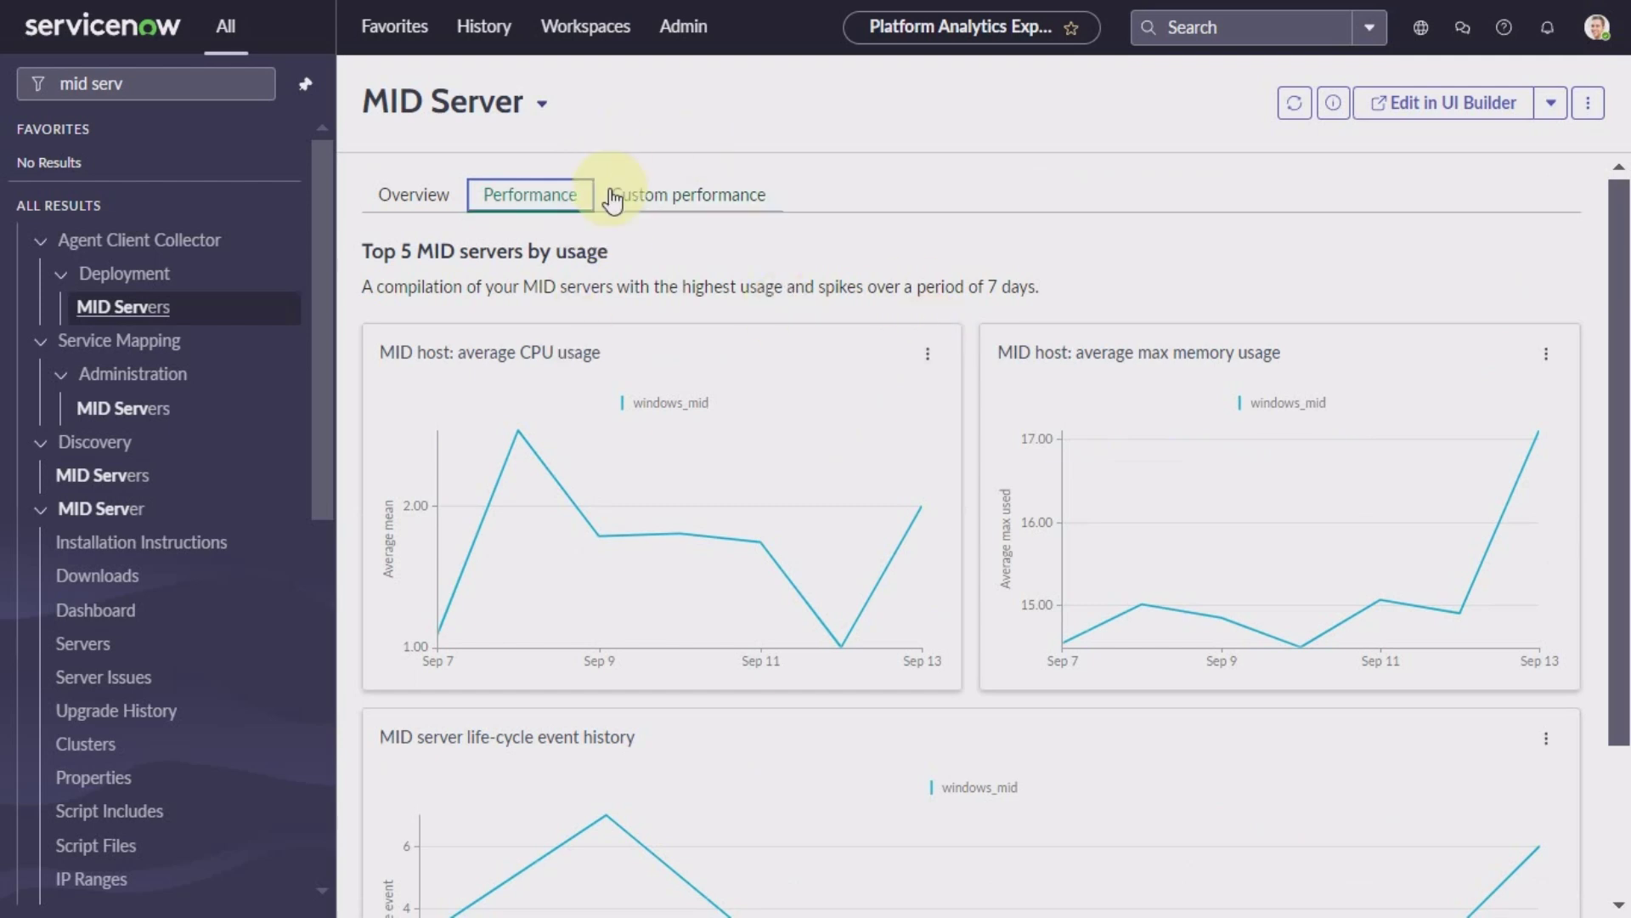
pyautogui.click(398, 204)
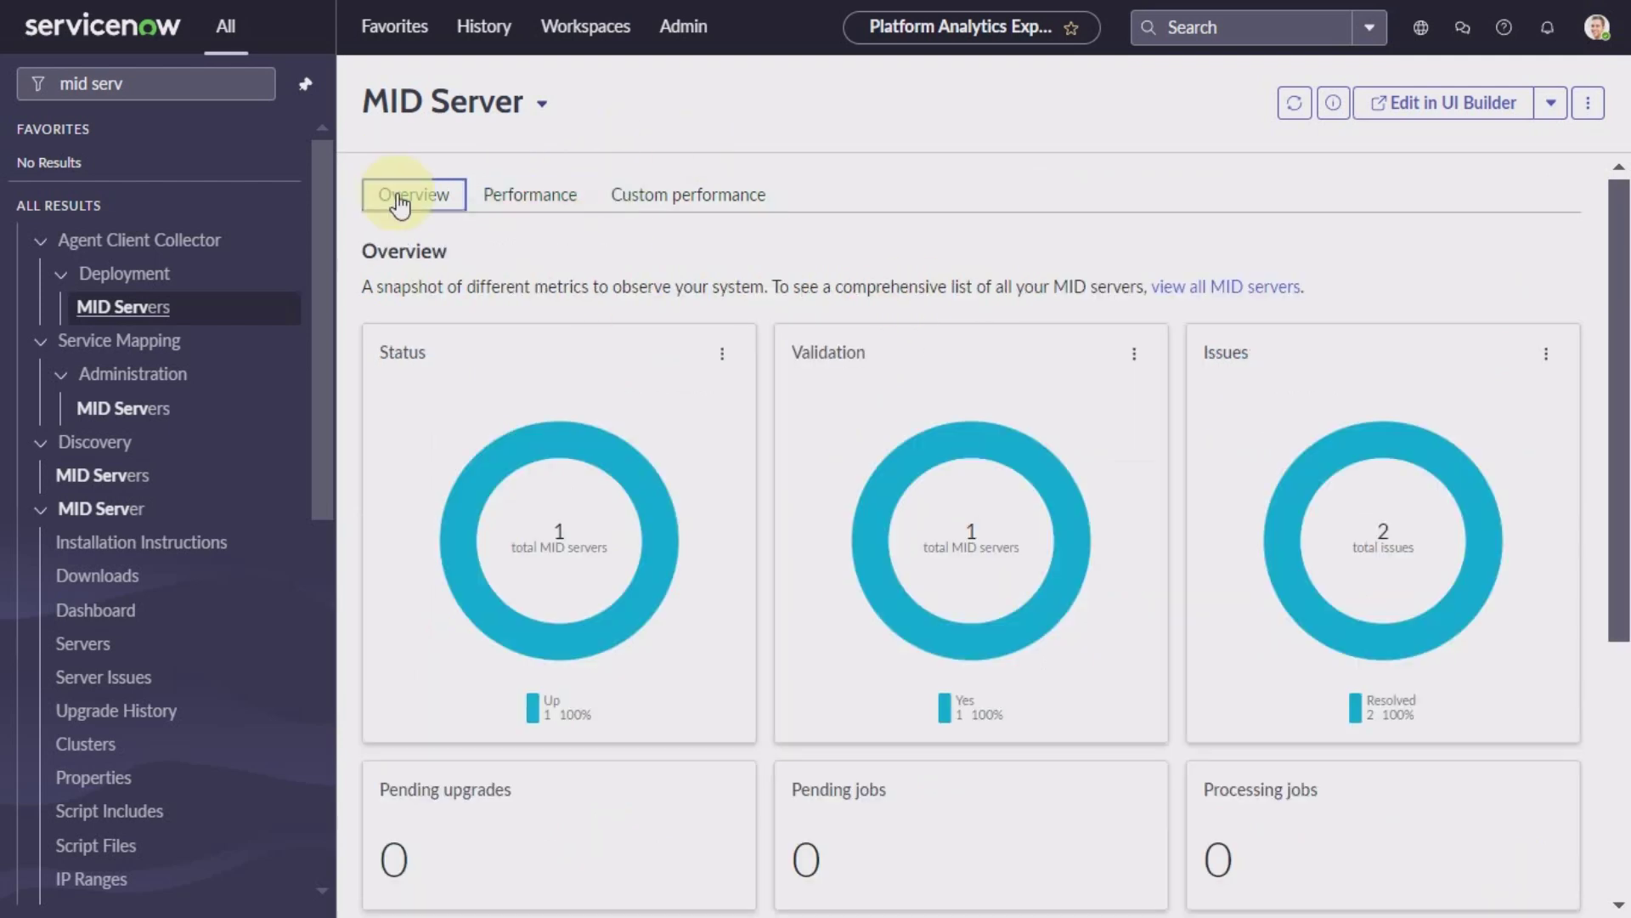